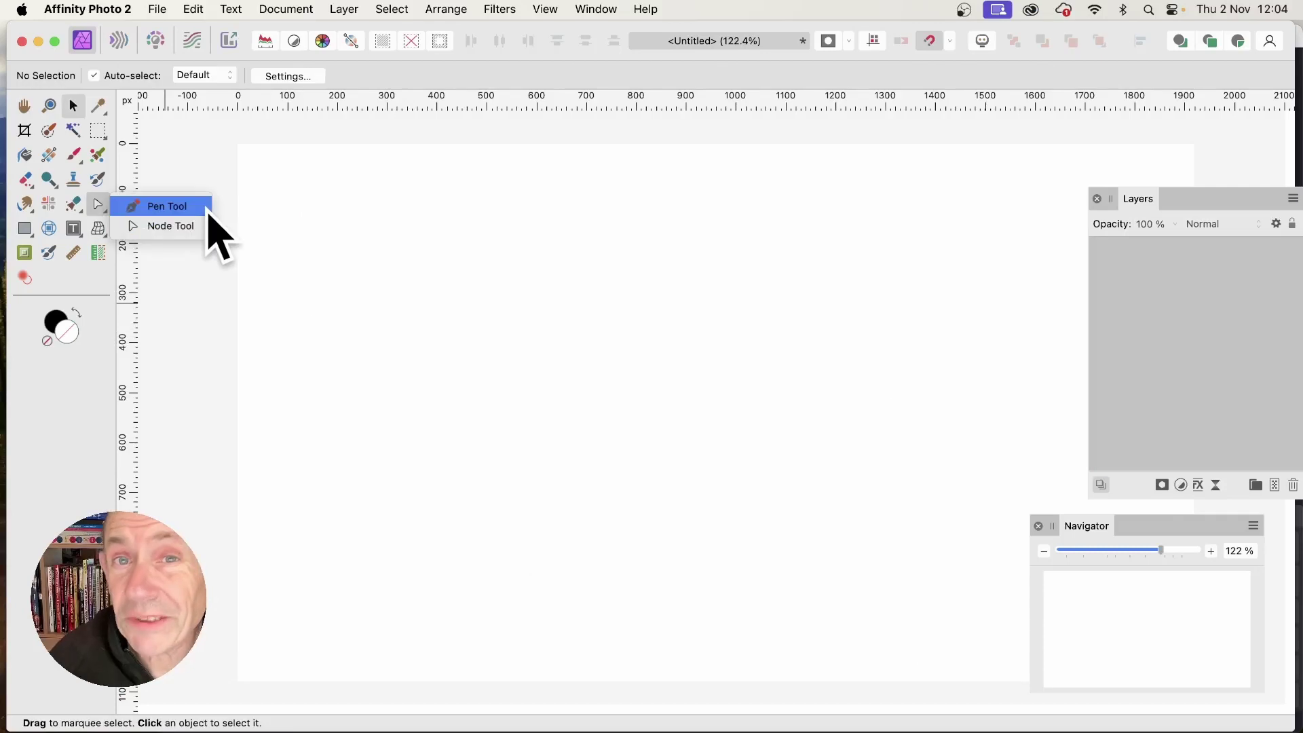
# Draw a straight 2 pt black Pen Tool line from the upper left down toward the lower middle.
pyautogui.click(203, 212)
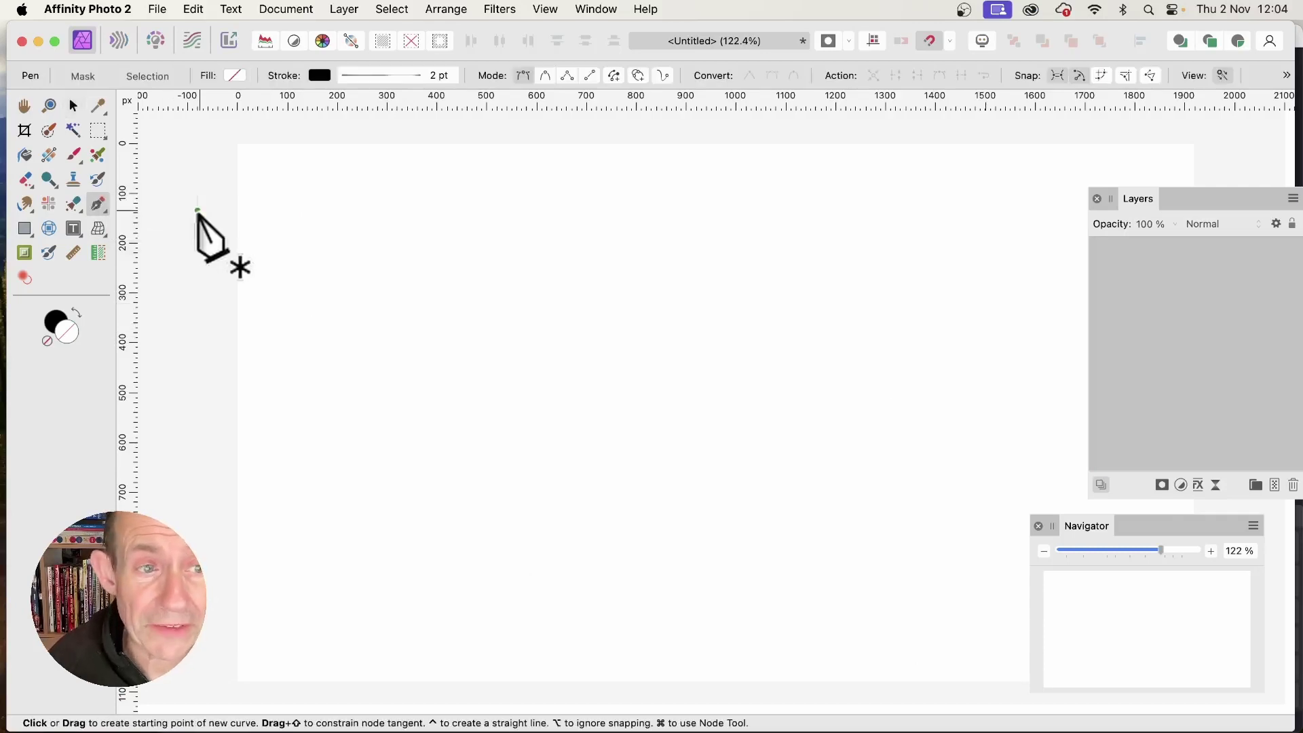
pyautogui.click(317, 208)
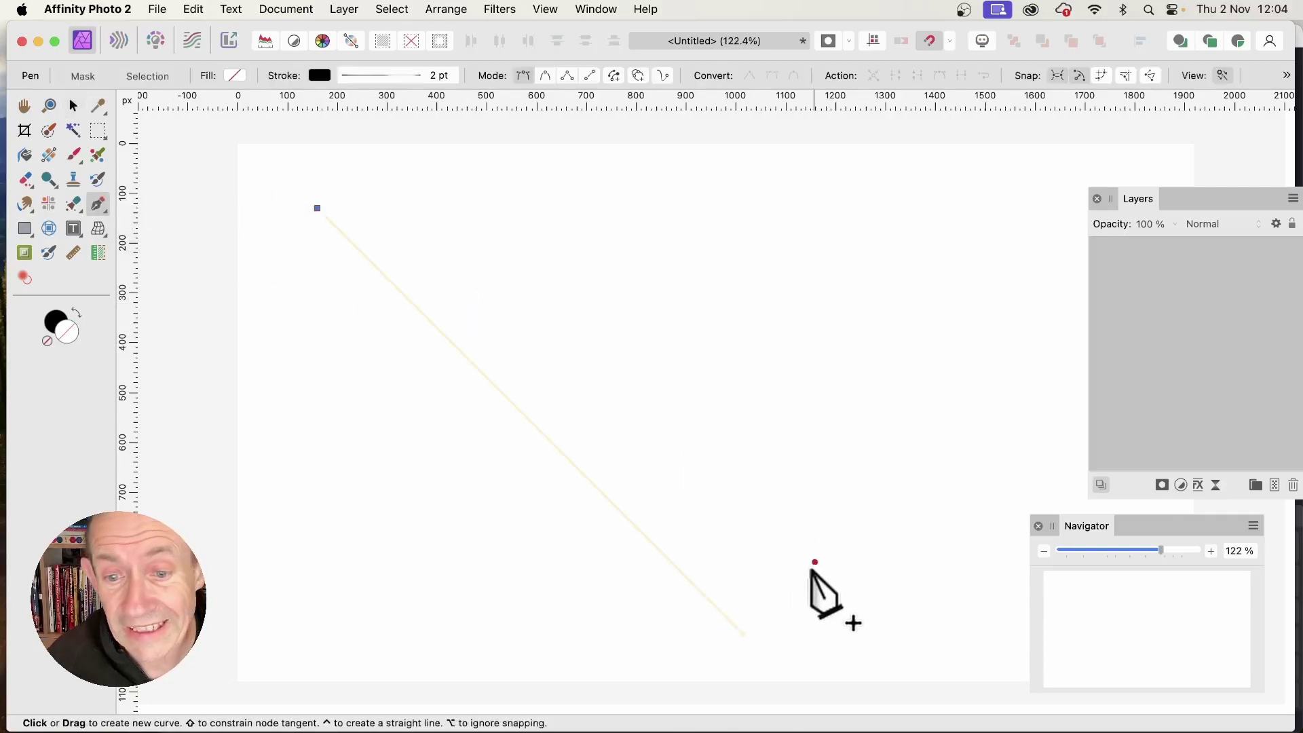
pyautogui.click(732, 621)
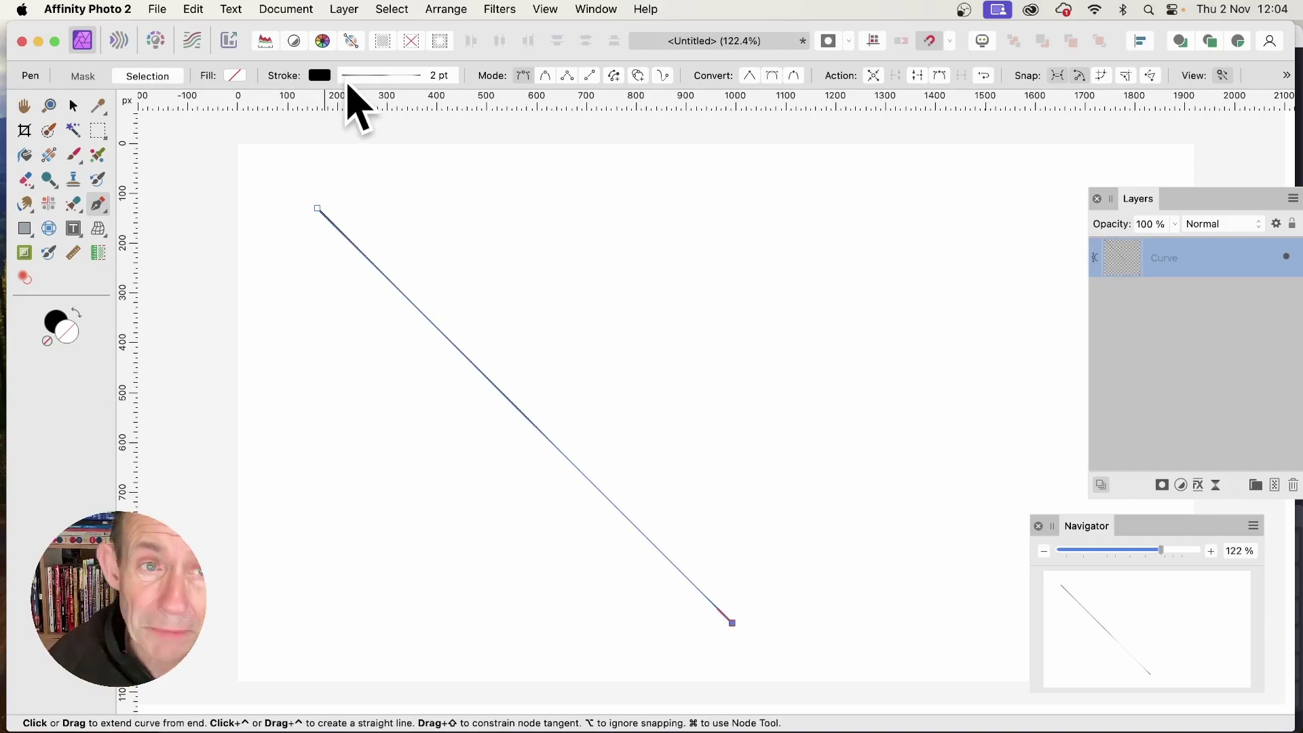
# Reshape the line's Stroke Pressure graph, then add a Layer > Duplicate Linked copy.
pyautogui.click(437, 78)
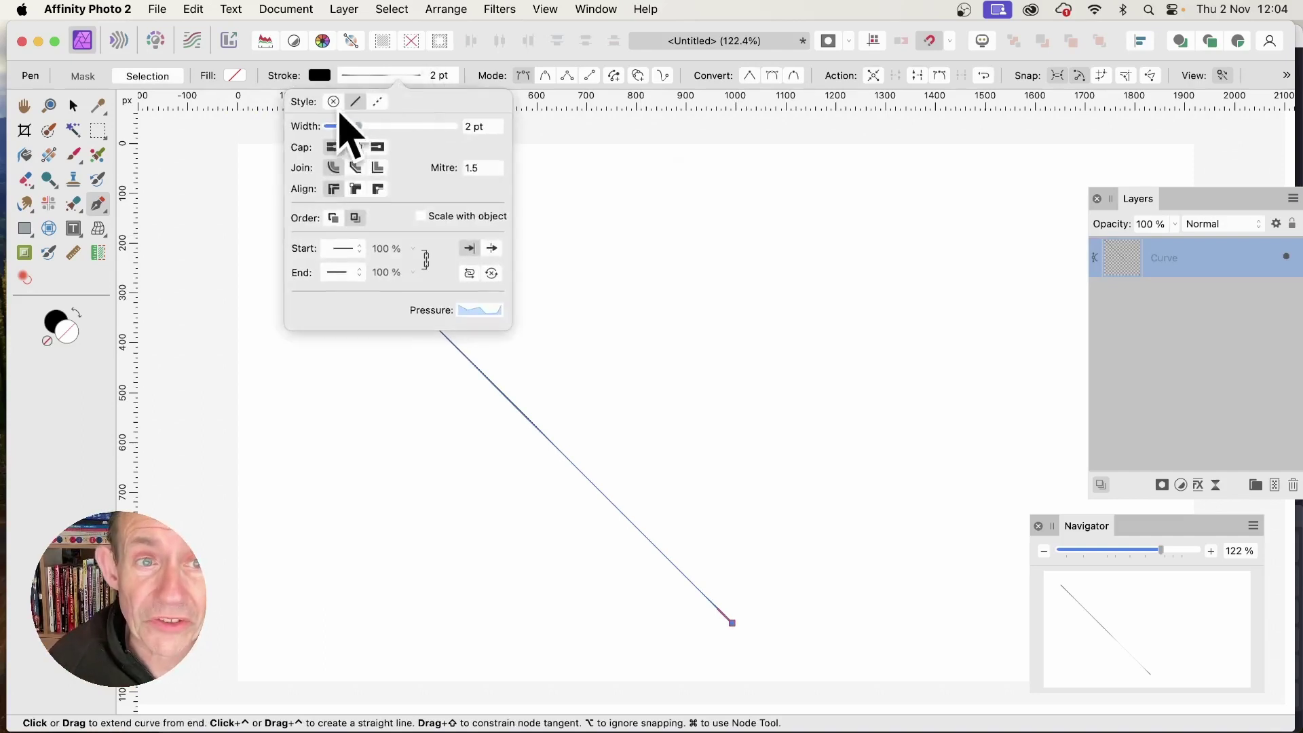
pyautogui.click(464, 312)
pyautogui.moveTo(596, 379); pyautogui.dragTo(579, 343)
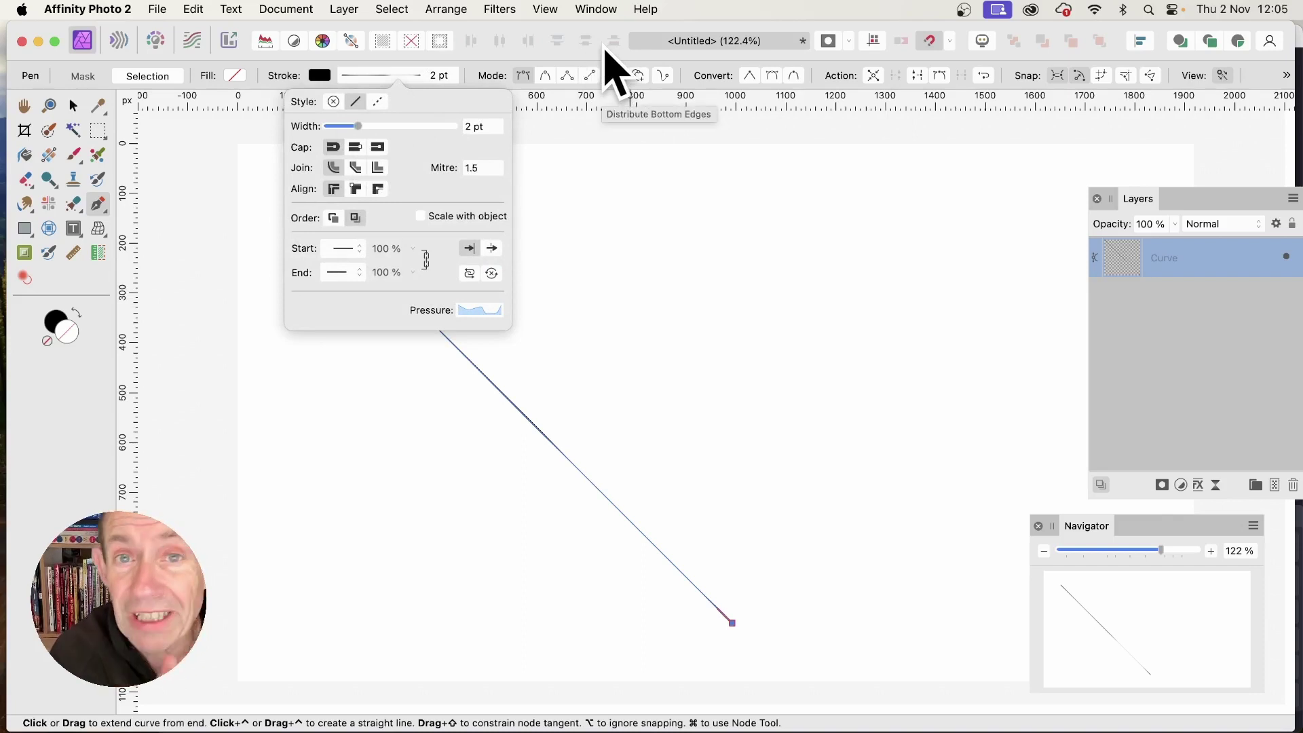
pyautogui.click(345, 9)
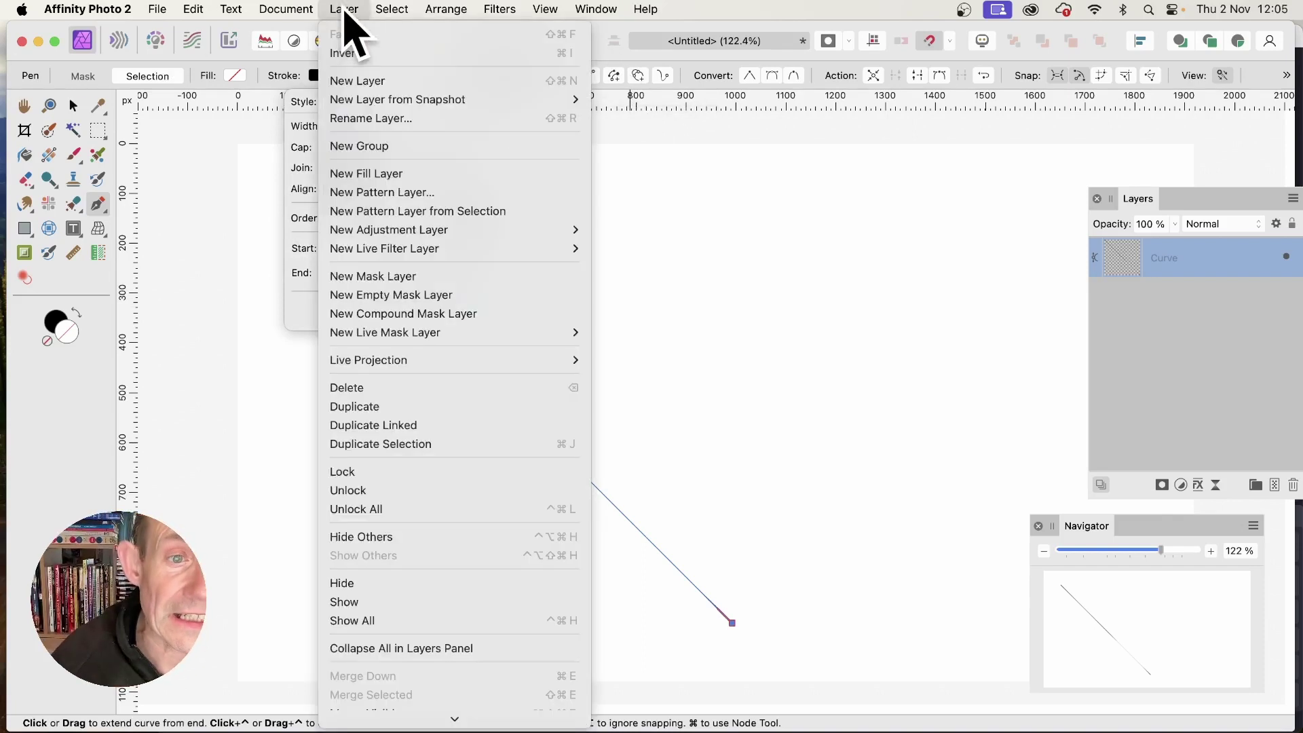
pyautogui.click(372, 427)
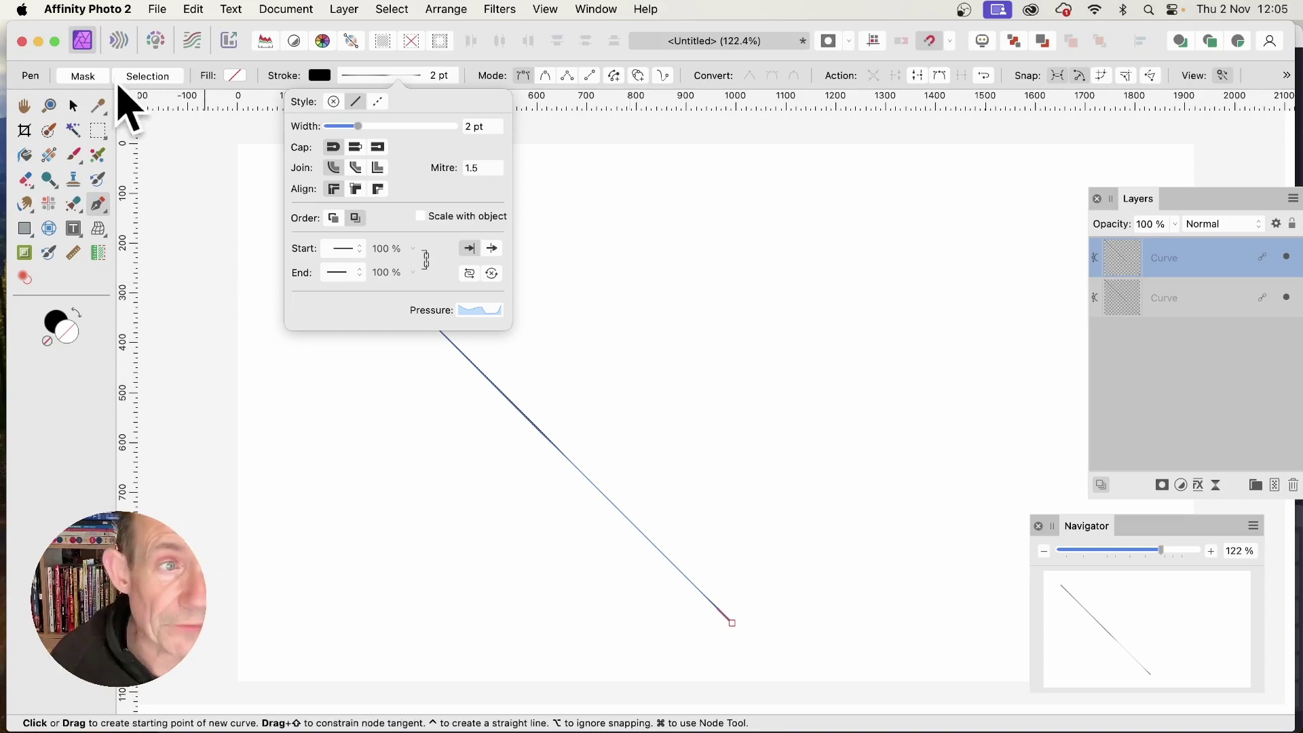
# Use Move / Duplicate to make 55 copies of the line, each 25 px apart horizontally.
pyautogui.click(73, 107)
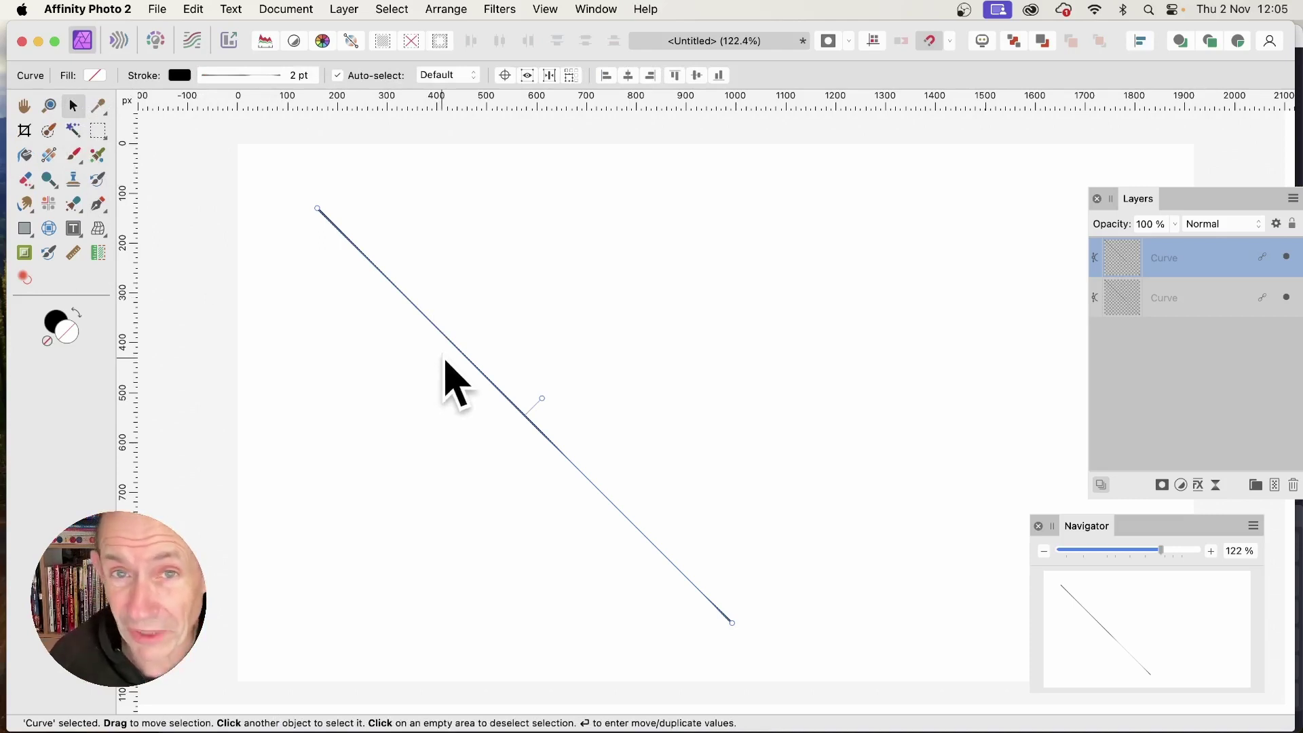
pyautogui.press('Return')
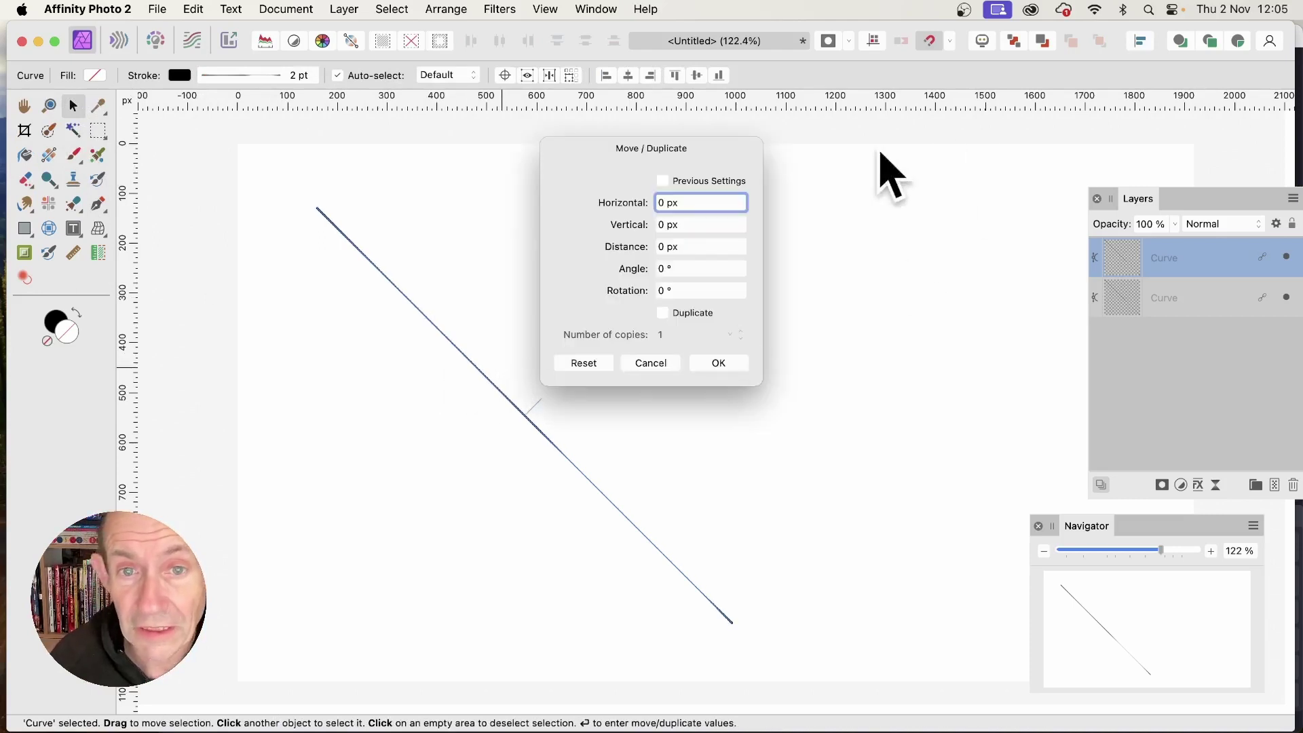
pyautogui.moveTo(620, 207); pyautogui.dragTo(643, 210)
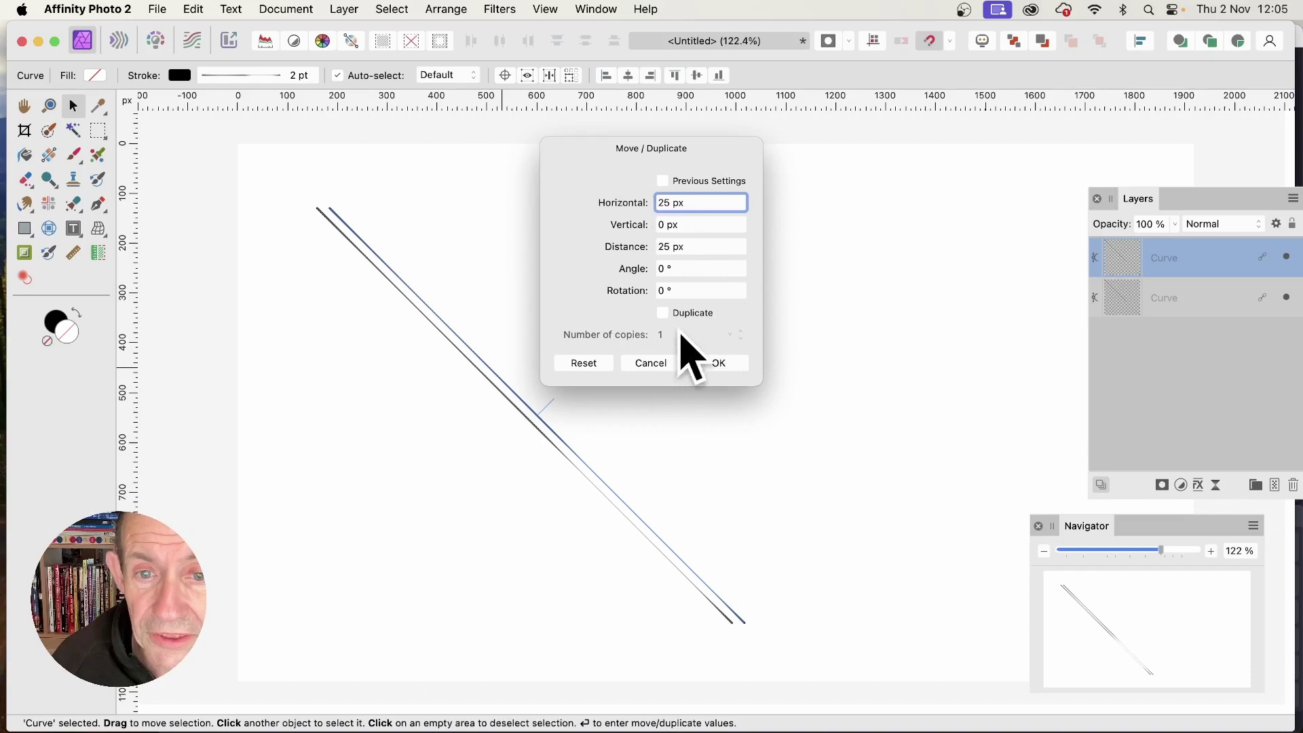
pyautogui.click(664, 313)
pyautogui.moveTo(618, 341); pyautogui.dragTo(658, 338)
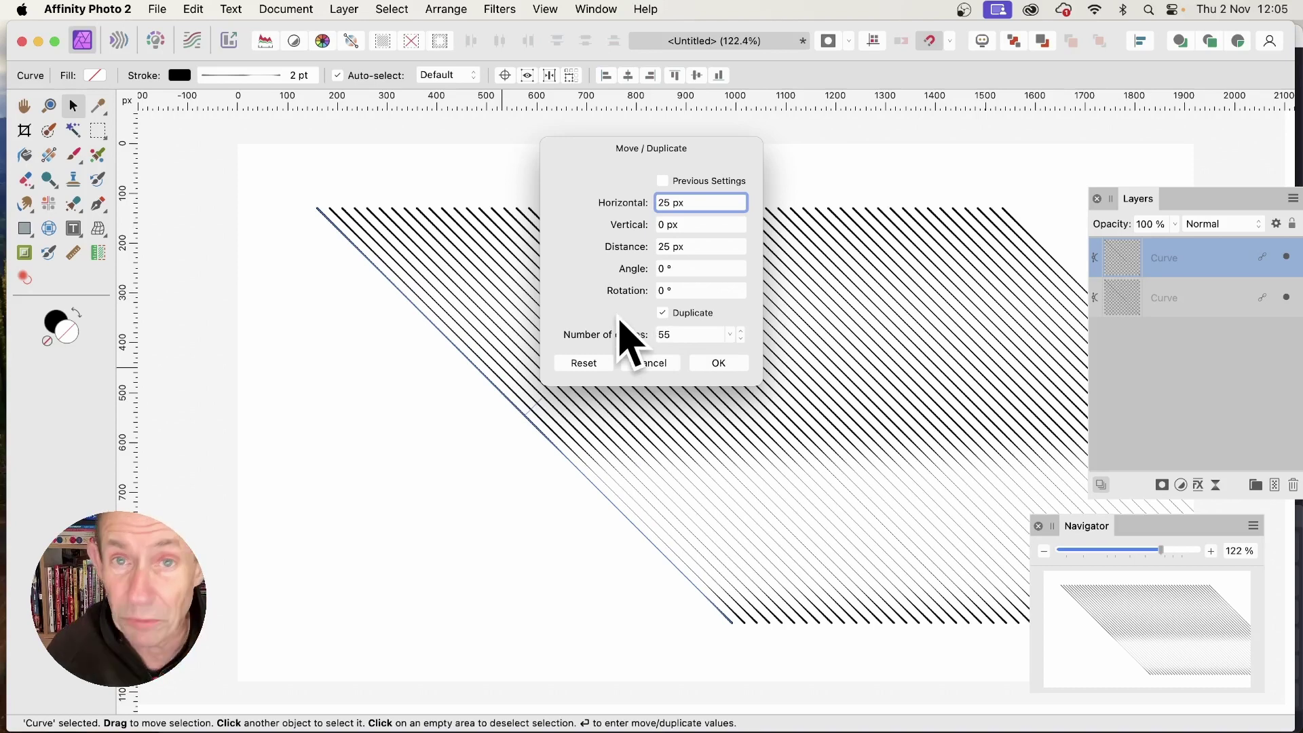
pyautogui.click(734, 364)
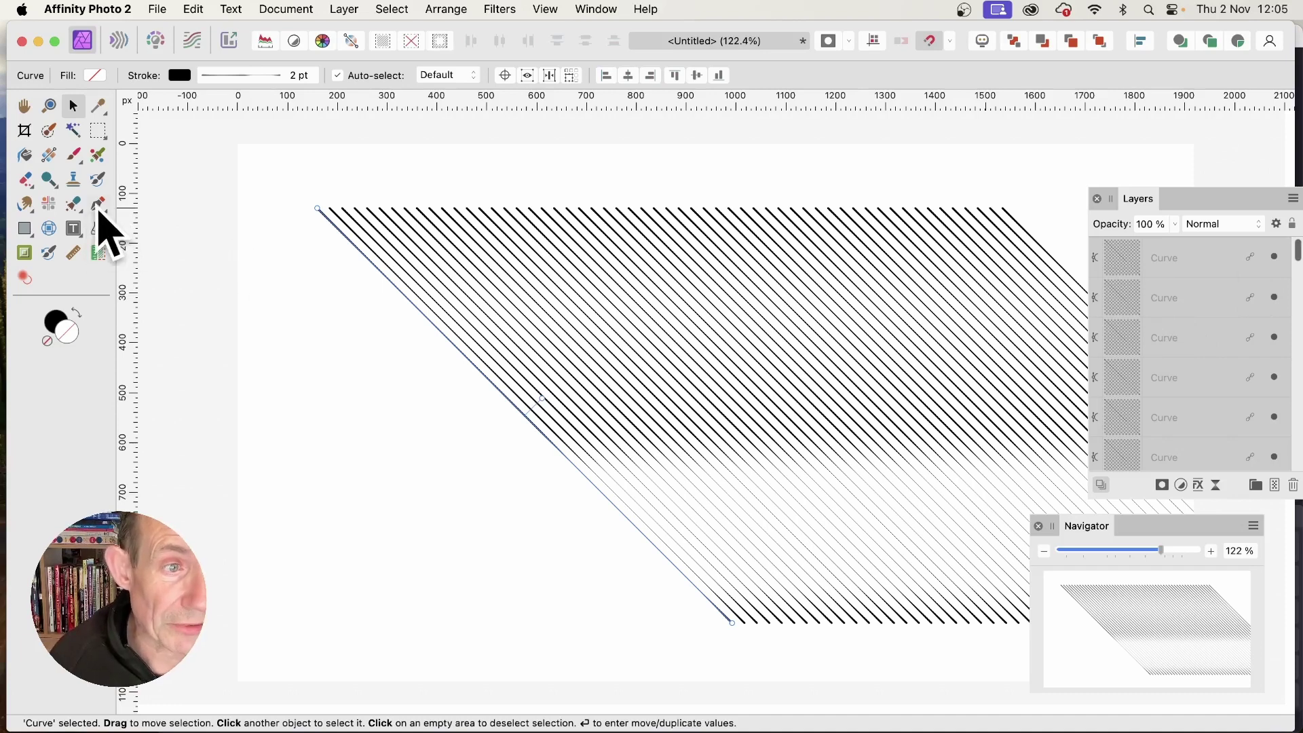
# With the Node Tool, bend the linked line into a concave arc, undoing a trial S-bend.
pyautogui.click(98, 204)
pyautogui.click(171, 227)
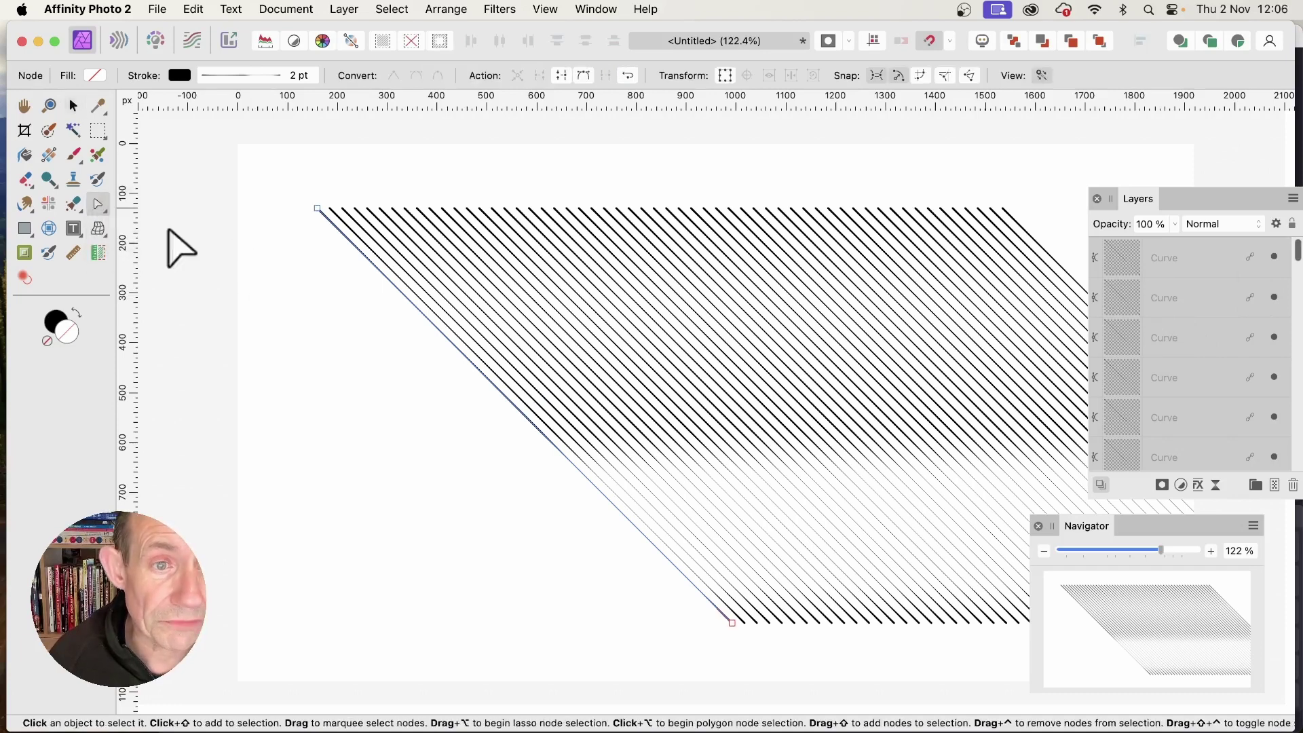
pyautogui.moveTo(524, 417)
pyautogui.mouseDown()
pyautogui.moveTo(498, 437)
pyautogui.moveTo(381, 457)
pyautogui.moveTo(596, 368)
pyautogui.moveTo(634, 327)
pyautogui.moveTo(550, 385)
pyautogui.moveTo(410, 423)
pyautogui.moveTo(277, 432)
pyautogui.moveTo(373, 423)
pyautogui.mouseUp()
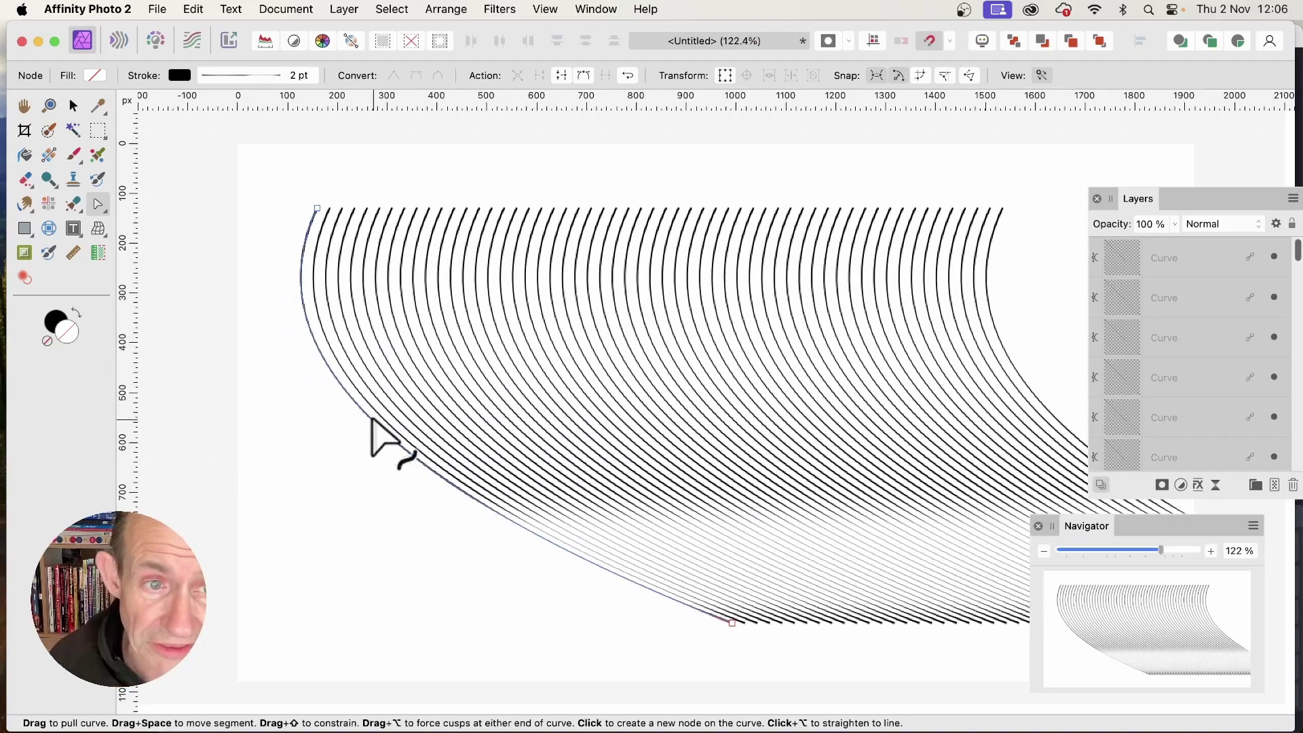
pyautogui.click(305, 313)
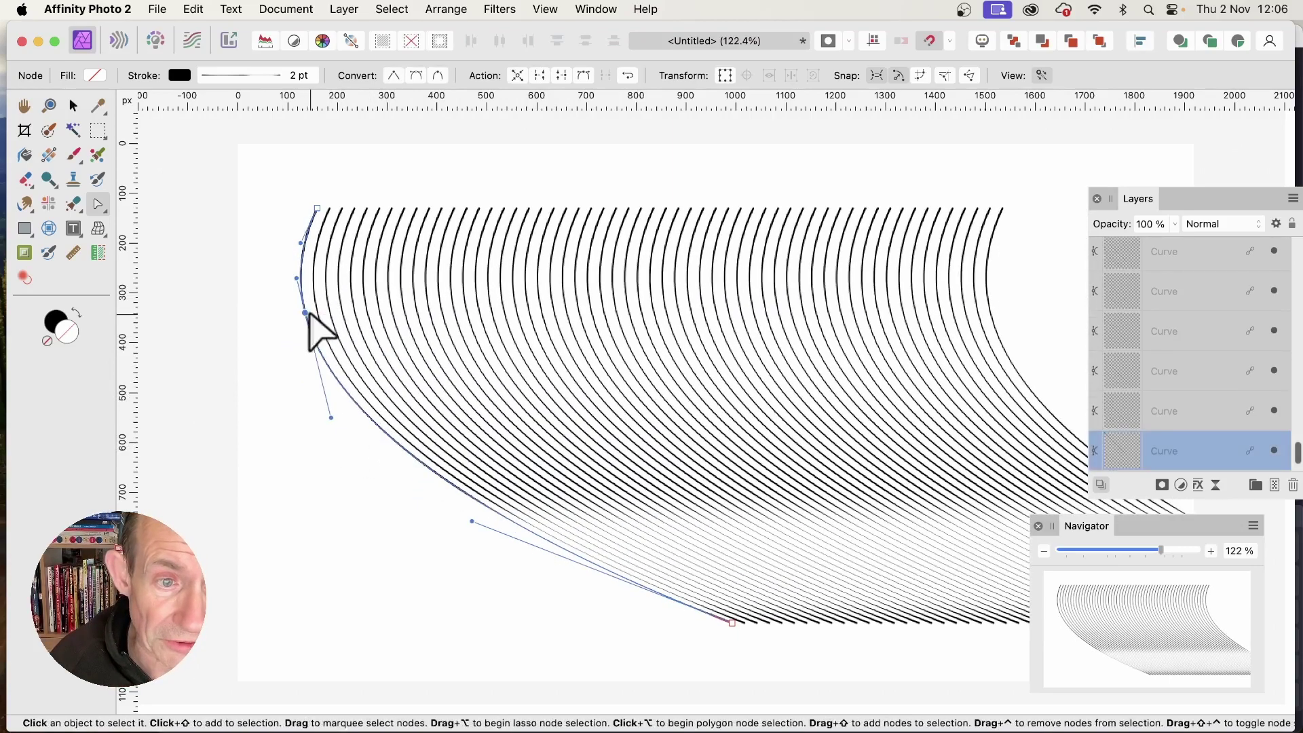
pyautogui.moveTo(305, 312)
pyautogui.mouseDown()
pyautogui.moveTo(403, 309)
pyautogui.moveTo(446, 273)
pyautogui.mouseUp()
pyautogui.click(463, 346)
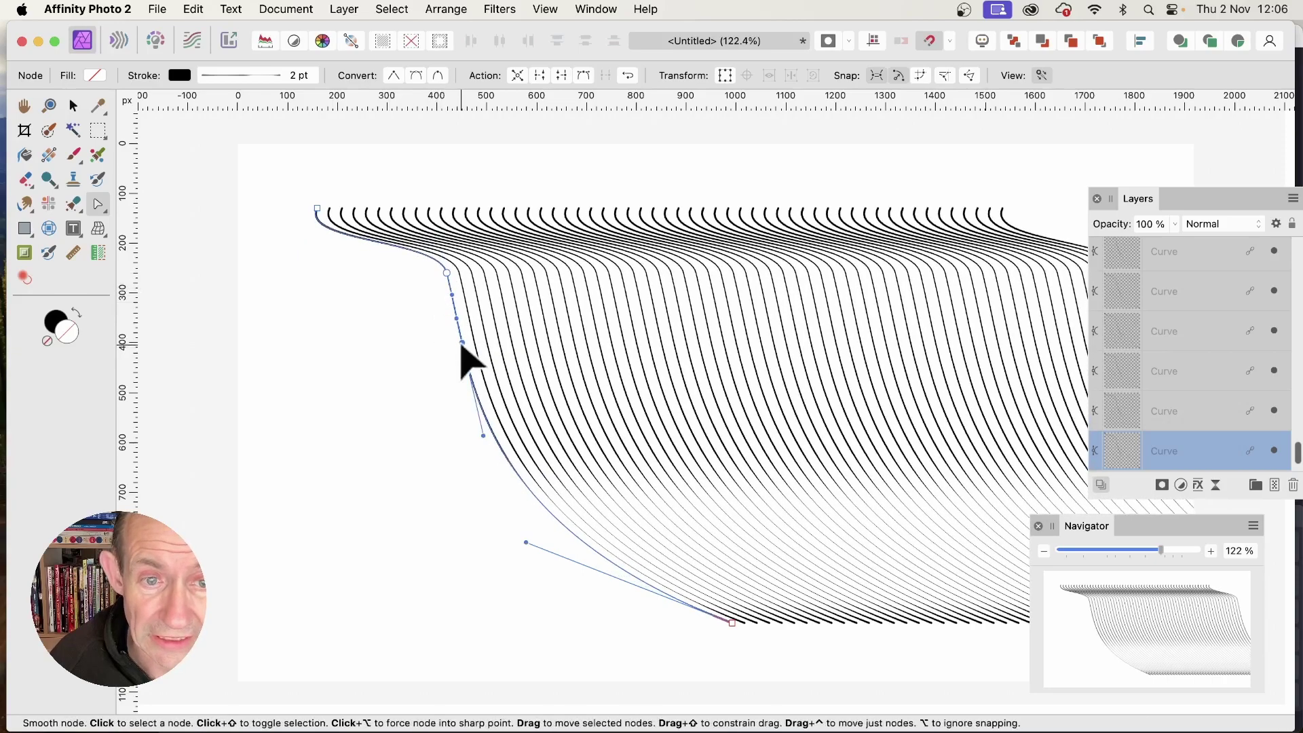
pyautogui.moveTo(463, 346)
pyautogui.mouseDown()
pyautogui.moveTo(410, 366)
pyautogui.moveTo(316, 358)
pyautogui.mouseUp()
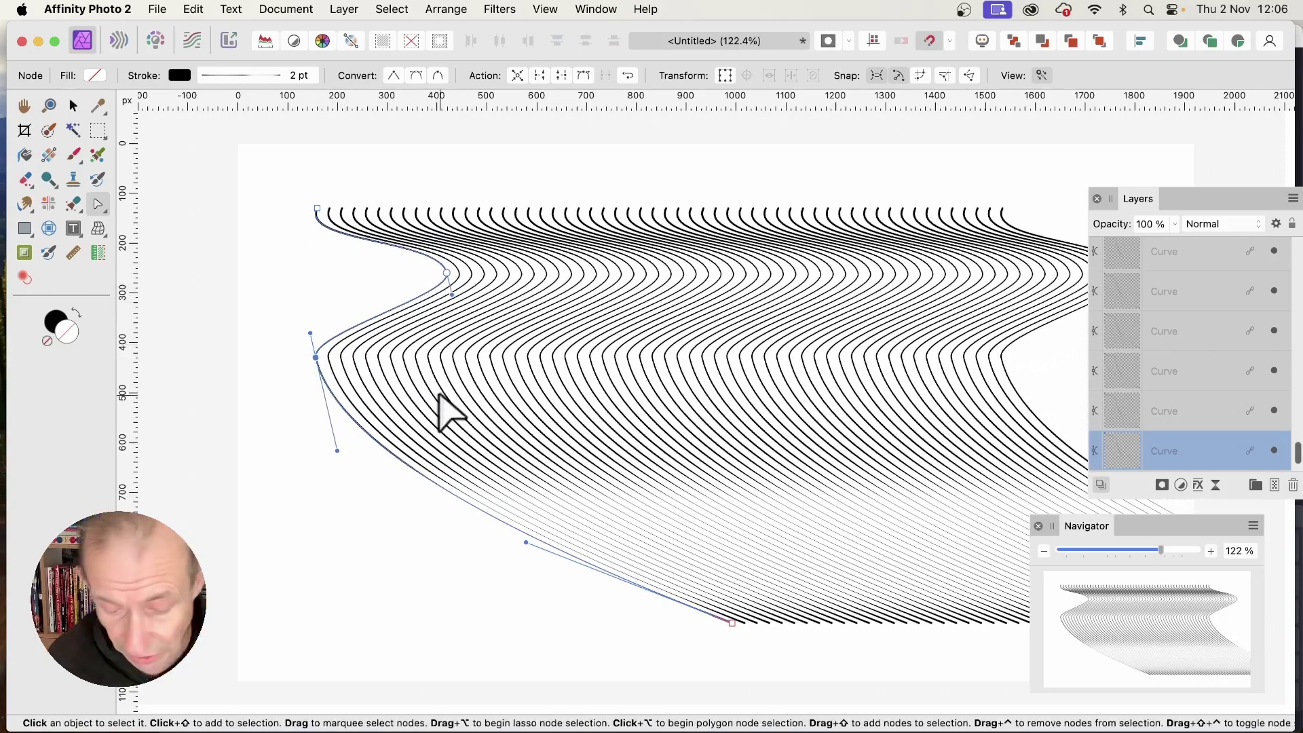
pyautogui.press('super+z')
pyautogui.press('super+z')
pyautogui.press('super+z')
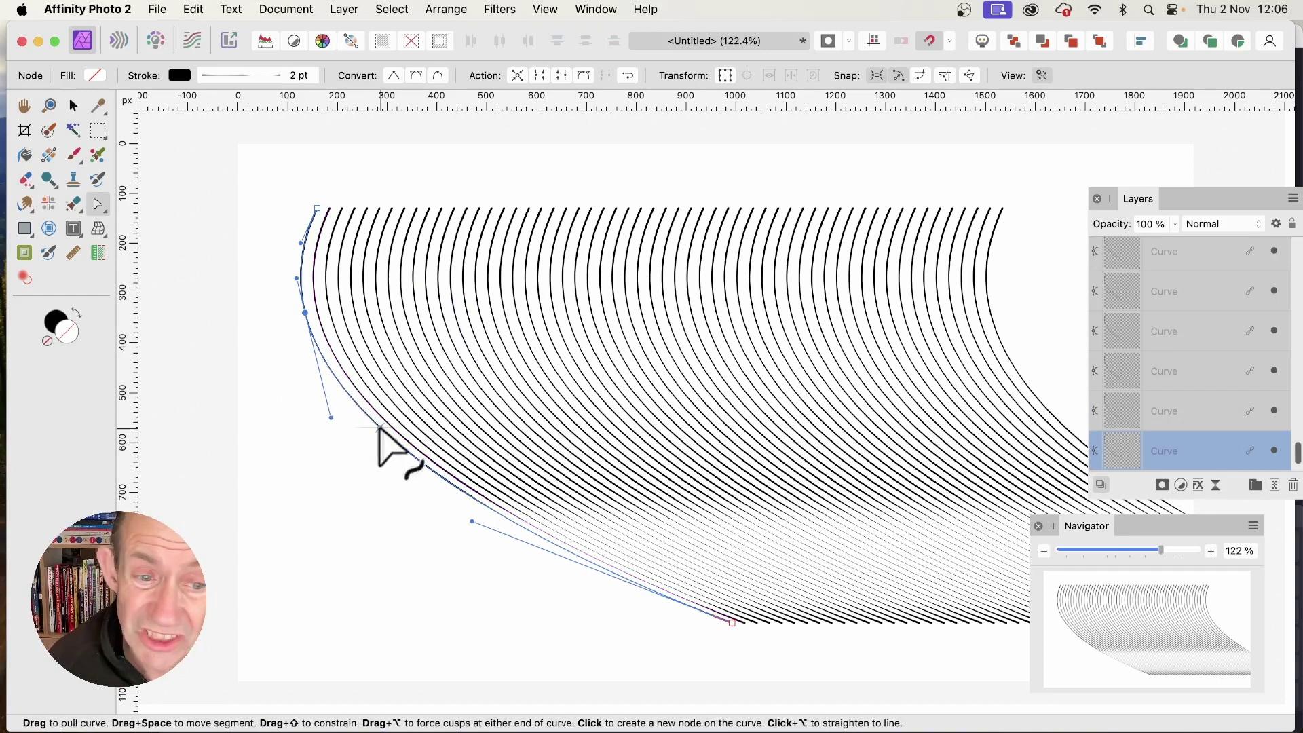
# Reshape the lower part of the curve into an S-shaped wave and refine it with an added node.
pyautogui.moveTo(381, 432); pyautogui.dragTo(459, 383)
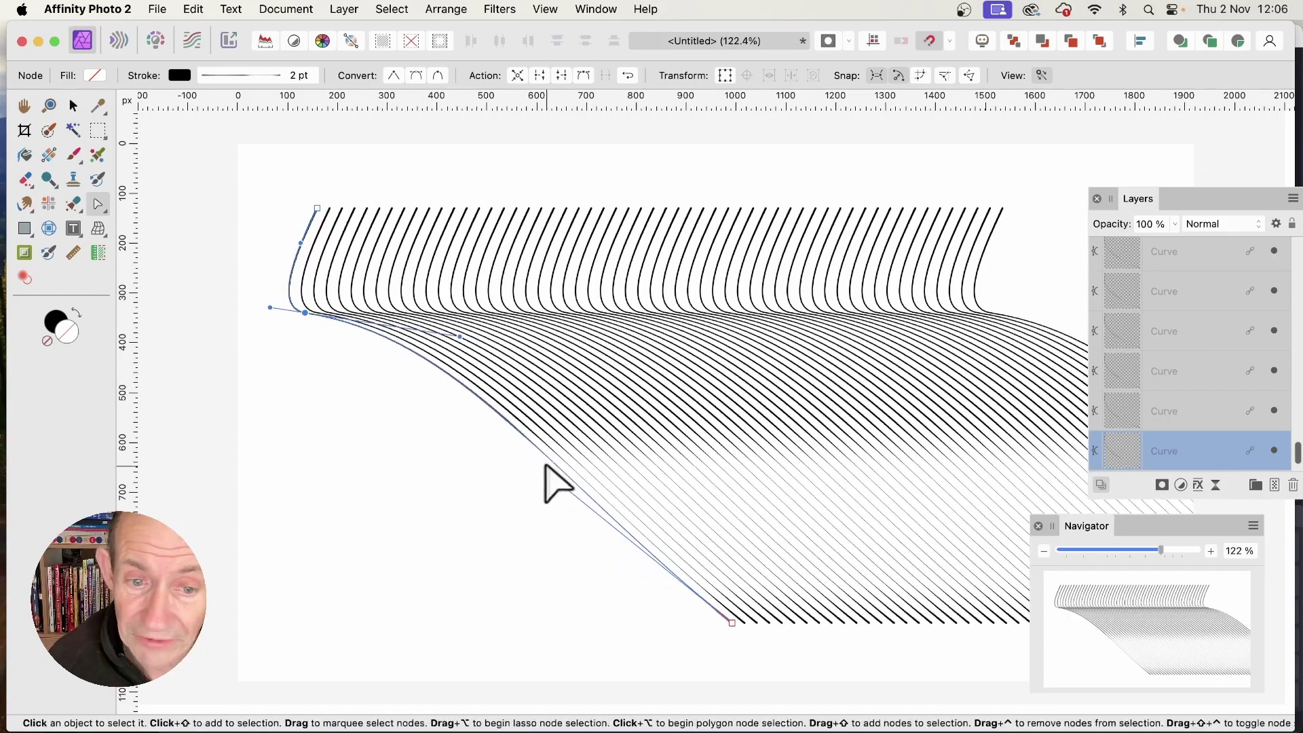
pyautogui.moveTo(552, 480); pyautogui.dragTo(419, 548)
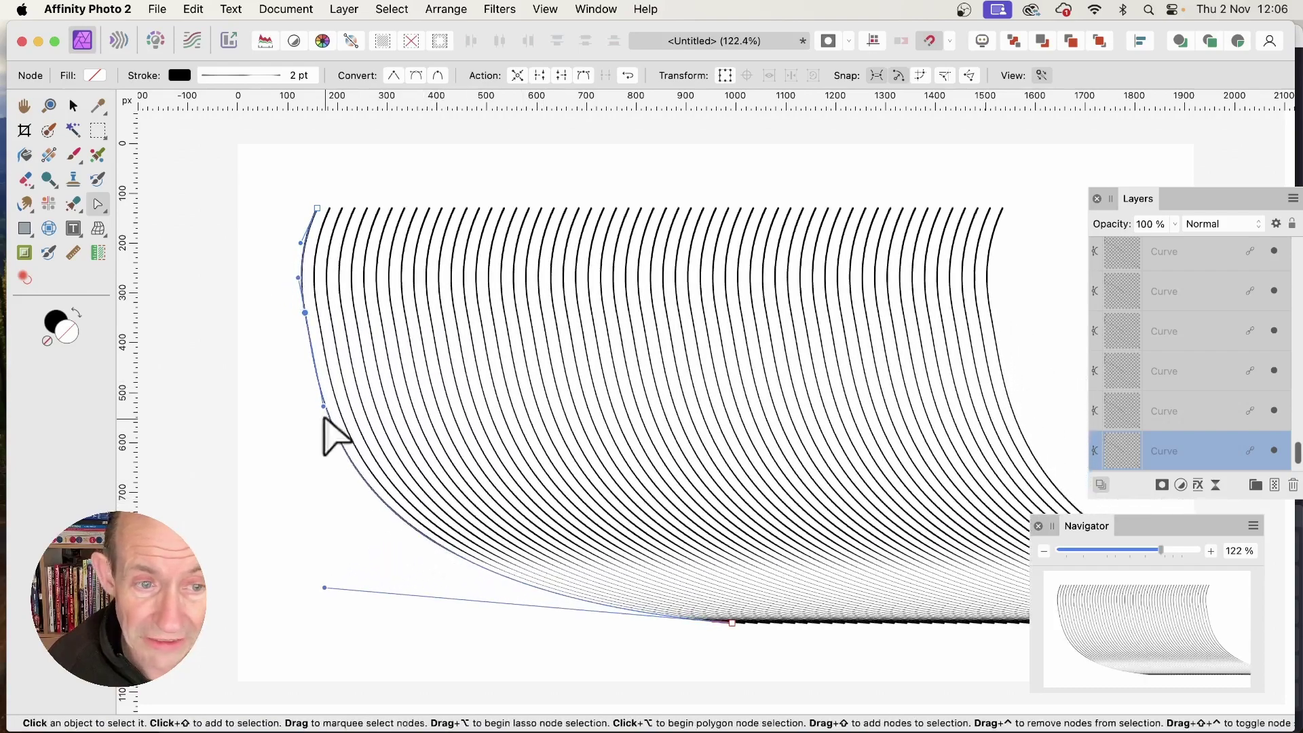
pyautogui.moveTo(324, 419)
pyautogui.mouseDown()
pyautogui.moveTo(353, 421)
pyautogui.moveTo(422, 364)
pyautogui.moveTo(387, 393)
pyautogui.moveTo(397, 417)
pyautogui.mouseUp()
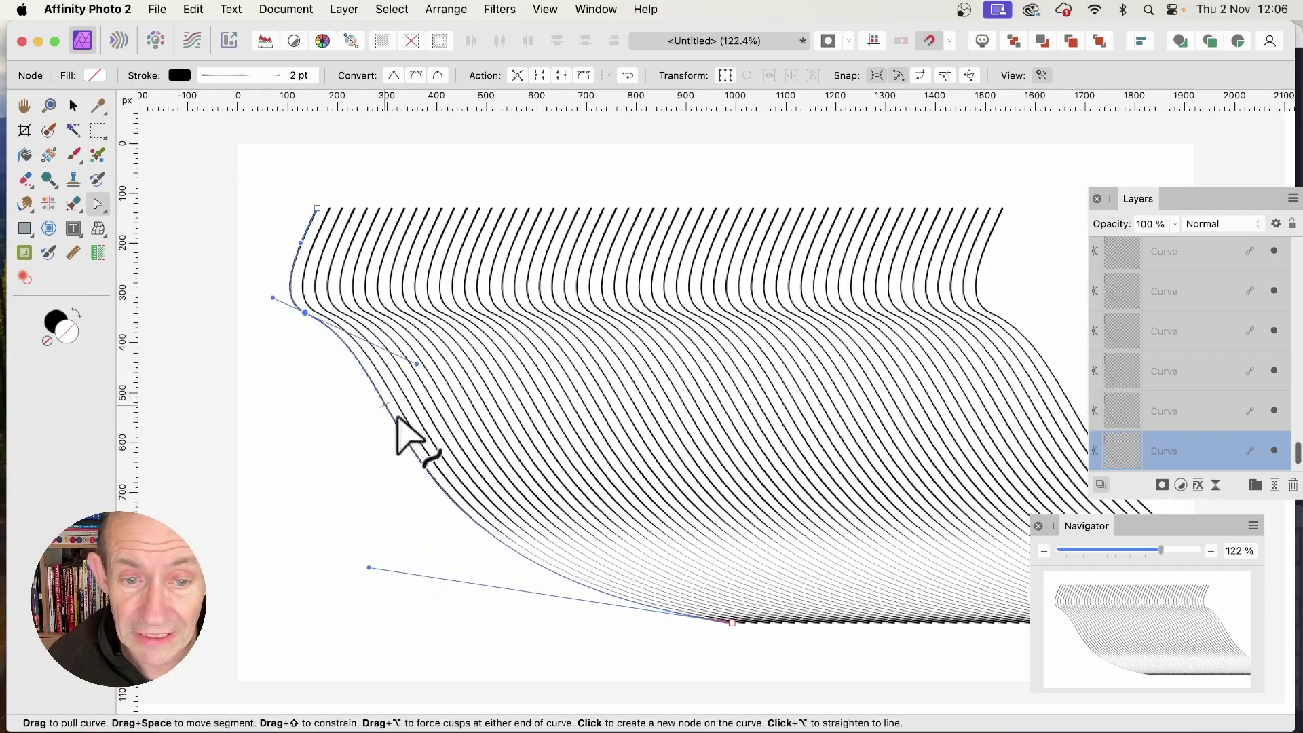
pyautogui.click(468, 513)
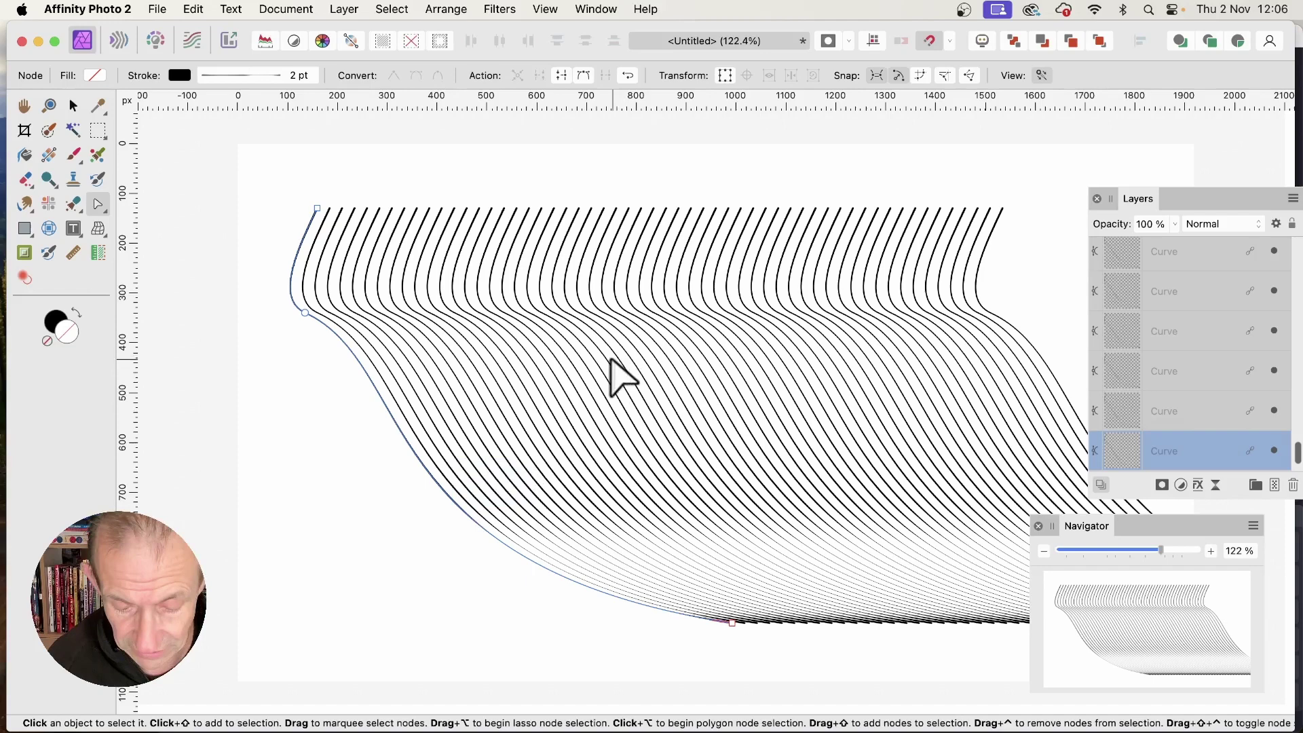
pyautogui.press('super+z')
pyautogui.press('super+z')
pyautogui.press('super+z')
pyautogui.press('super+z')
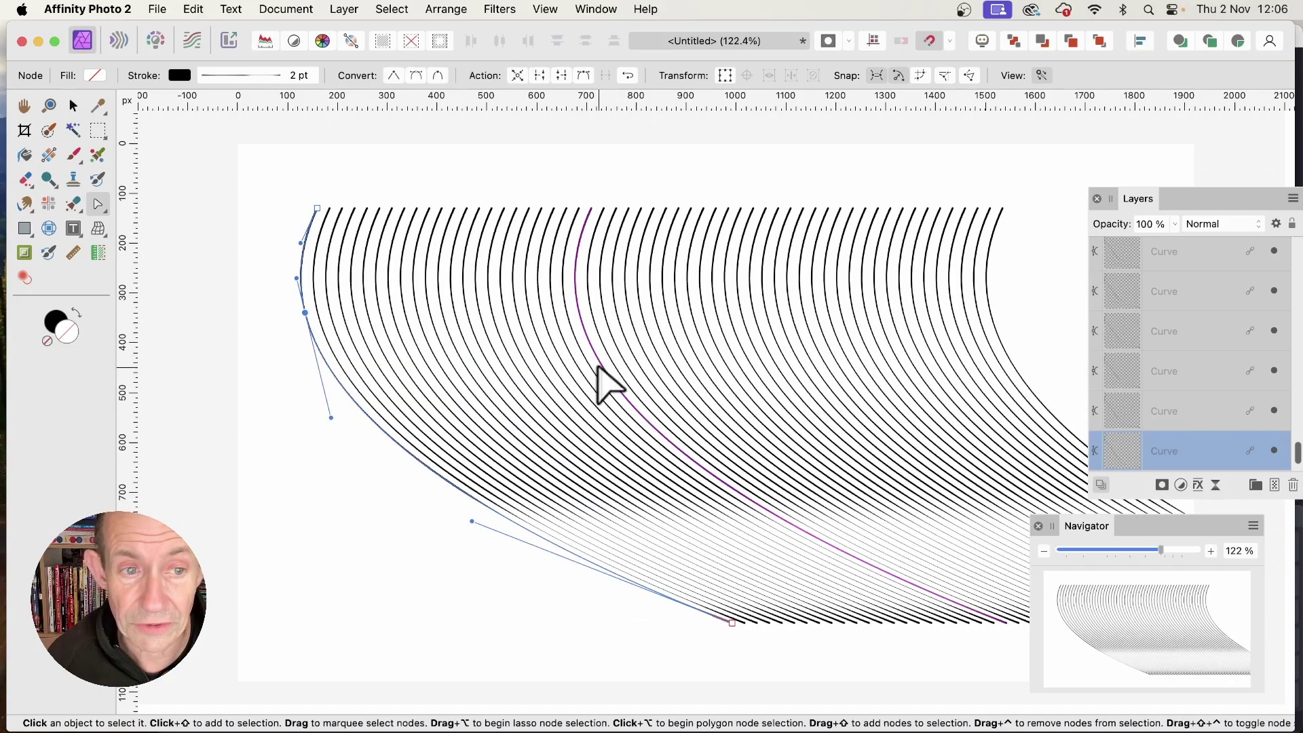
pyautogui.click(386, 440)
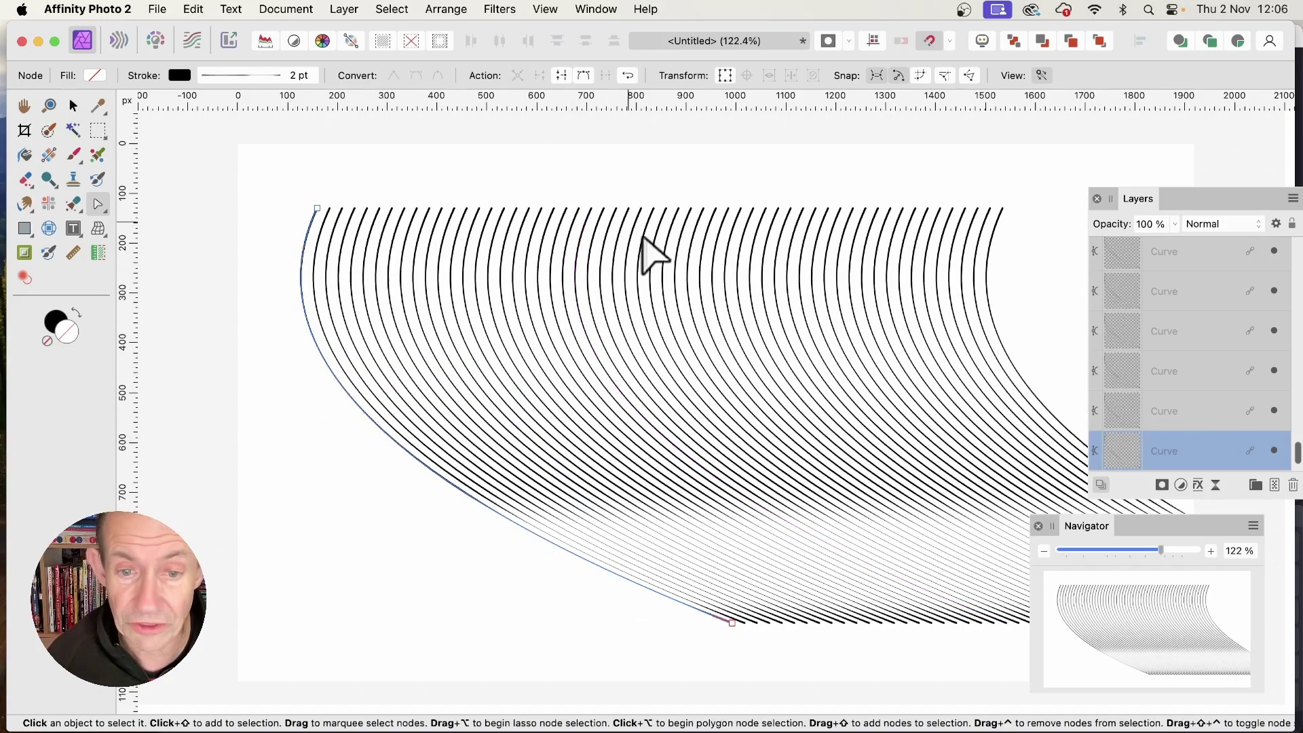
pyautogui.moveTo(552, 548); pyautogui.dragTo(646, 436)
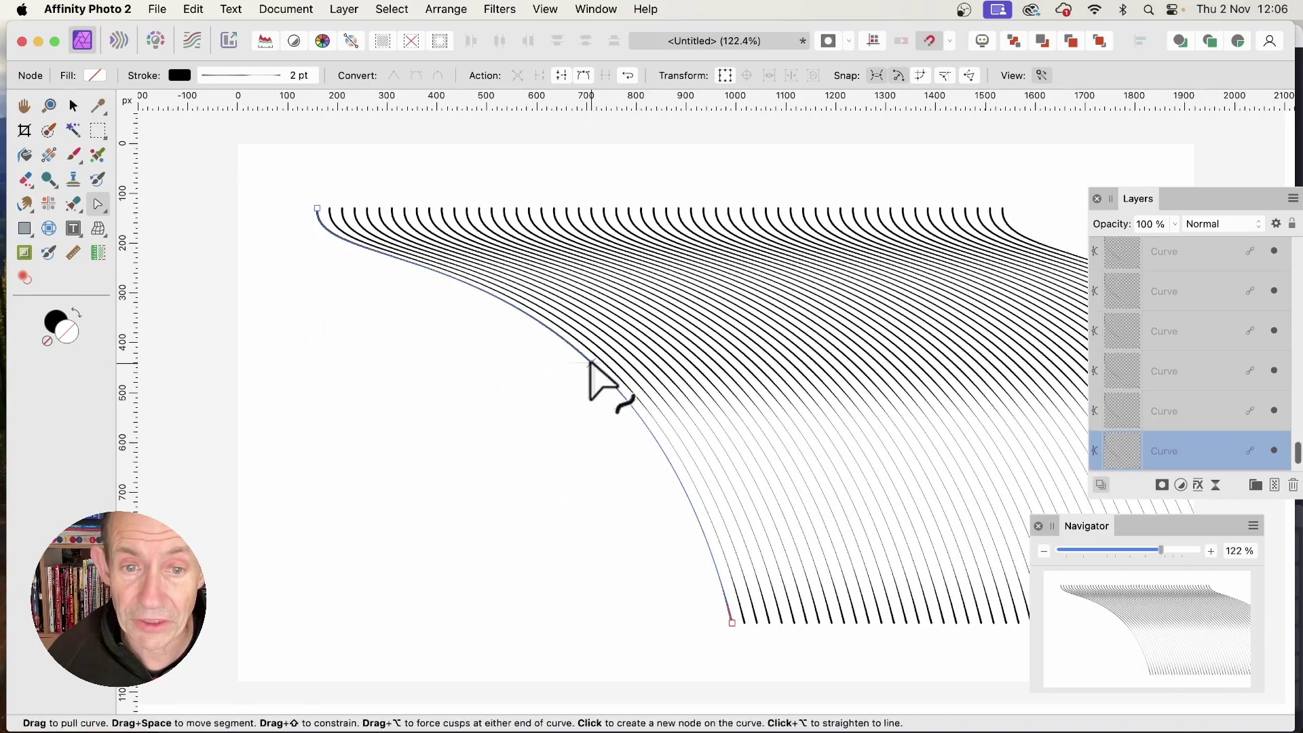
pyautogui.click(592, 365)
pyautogui.moveTo(591, 363); pyautogui.dragTo(561, 402)
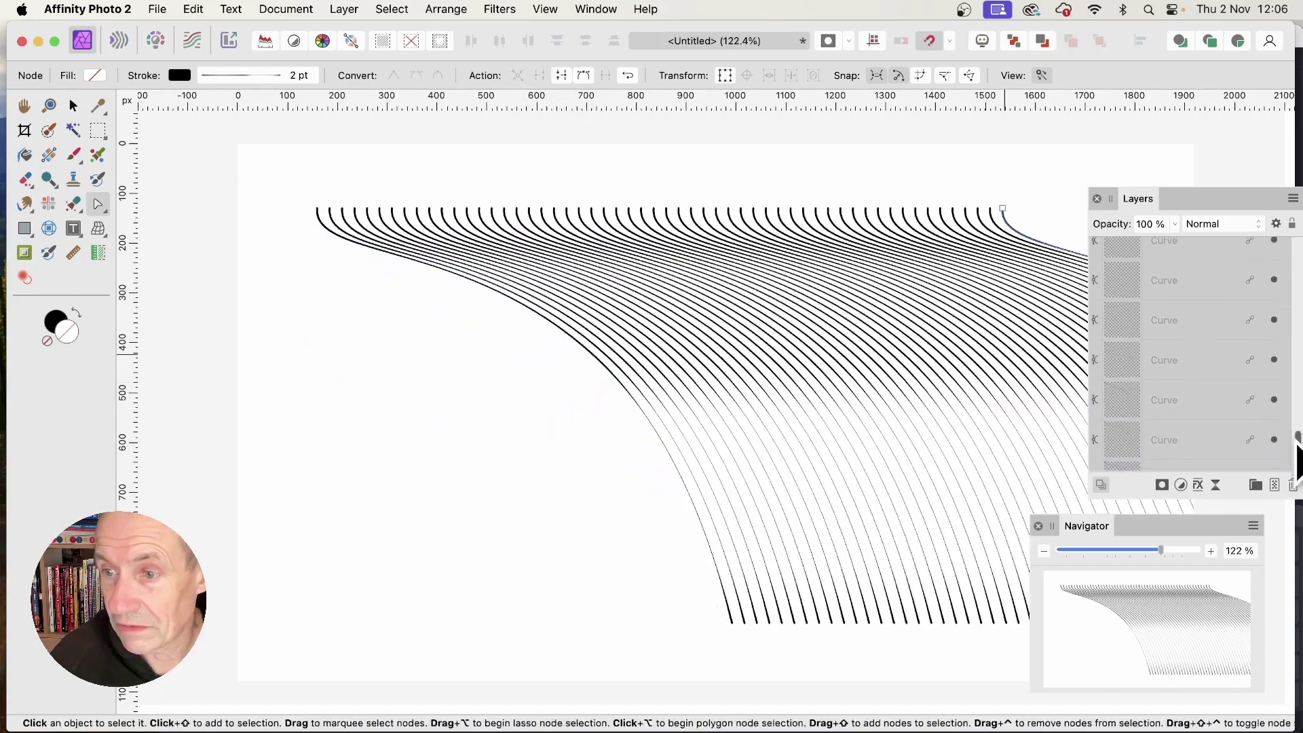
# Select all the curve layers and group them from the Layers context menu.
pyautogui.press('super+a')
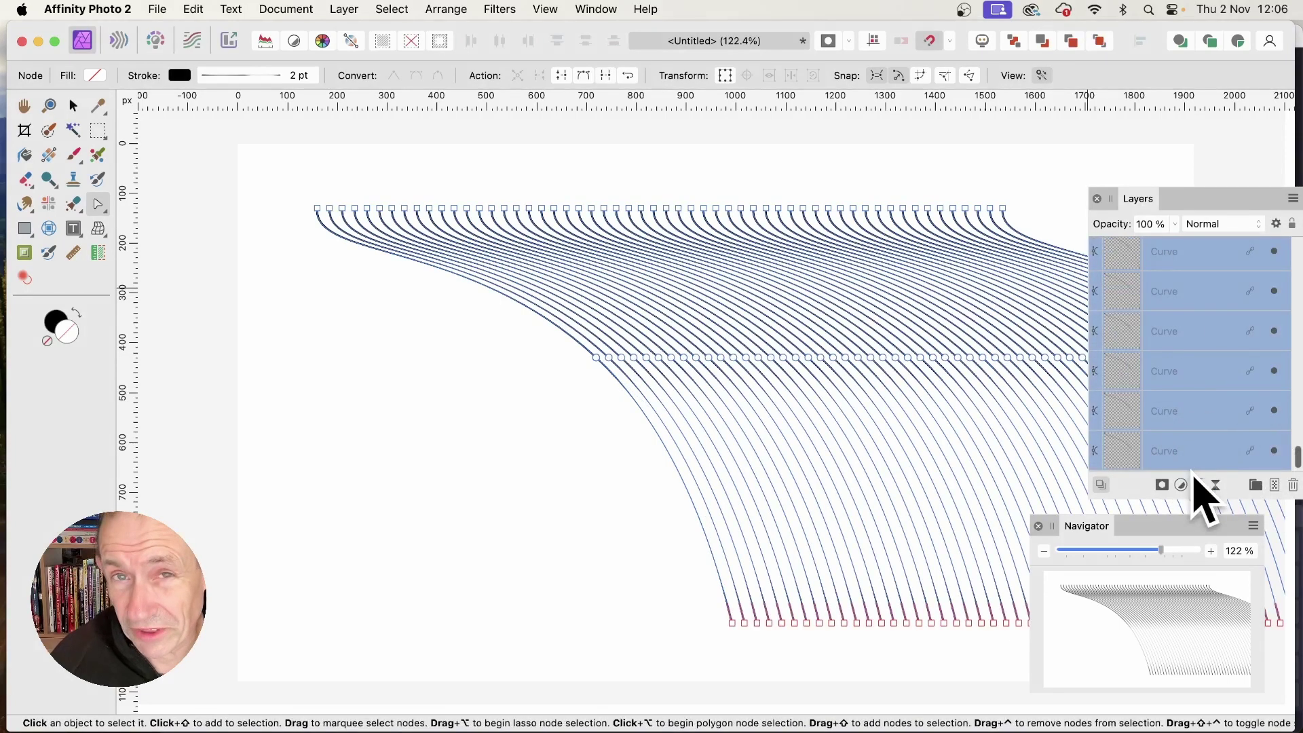
pyautogui.rightClick(1193, 277)
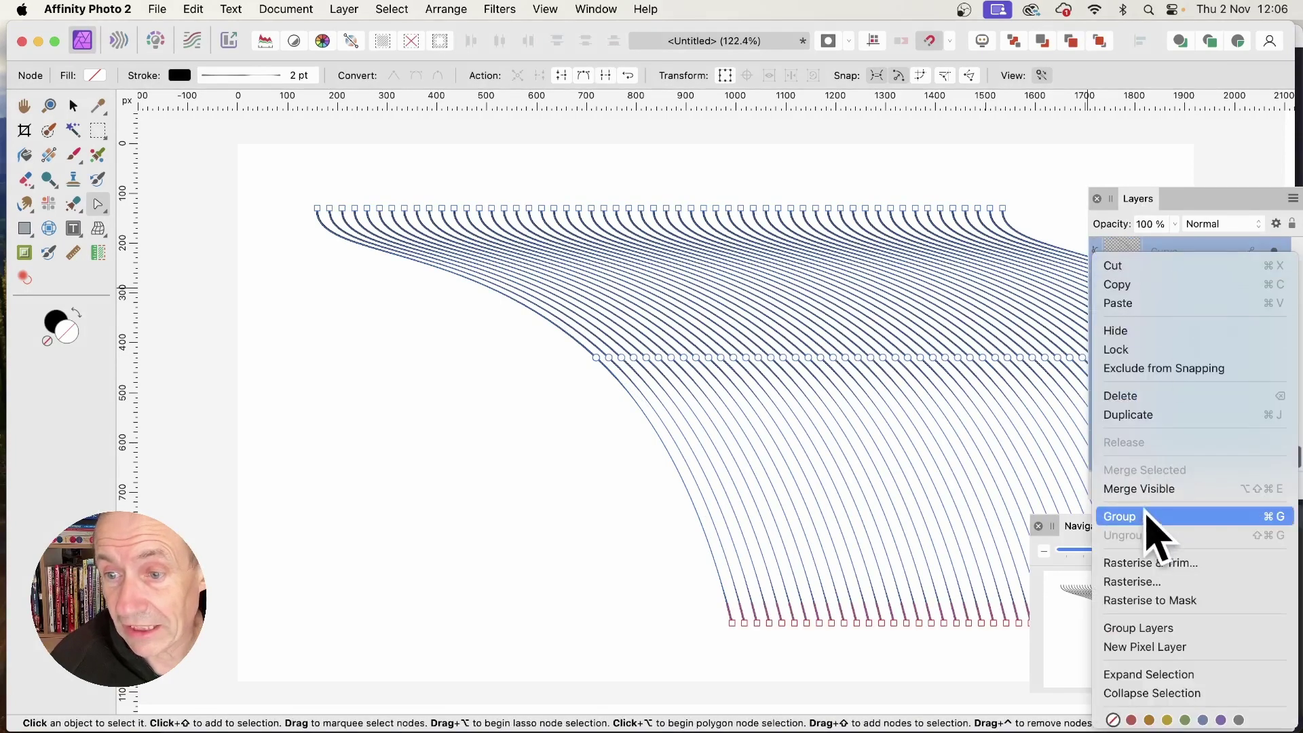
pyautogui.click(1147, 519)
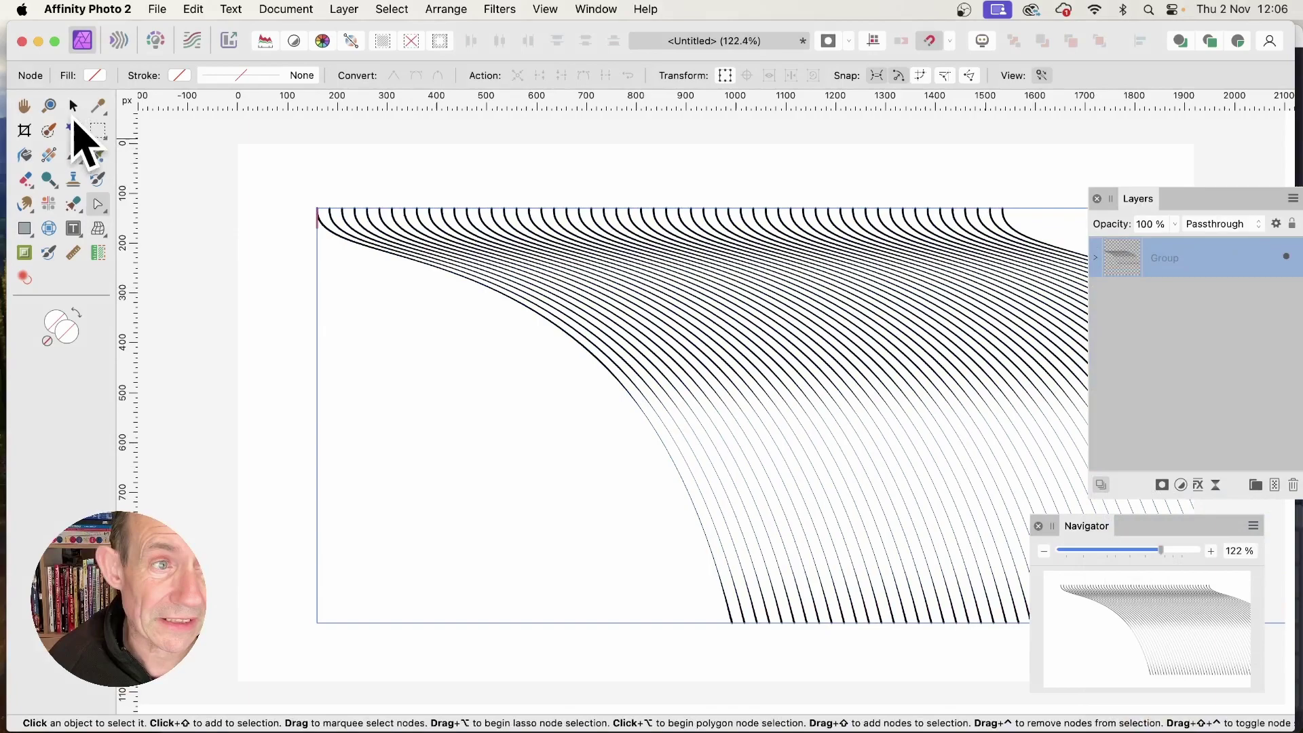
# Scale and reposition the group with the Move Tool to fit it within the page.
pyautogui.click(73, 106)
pyautogui.moveTo(323, 212); pyautogui.dragTo(462, 303)
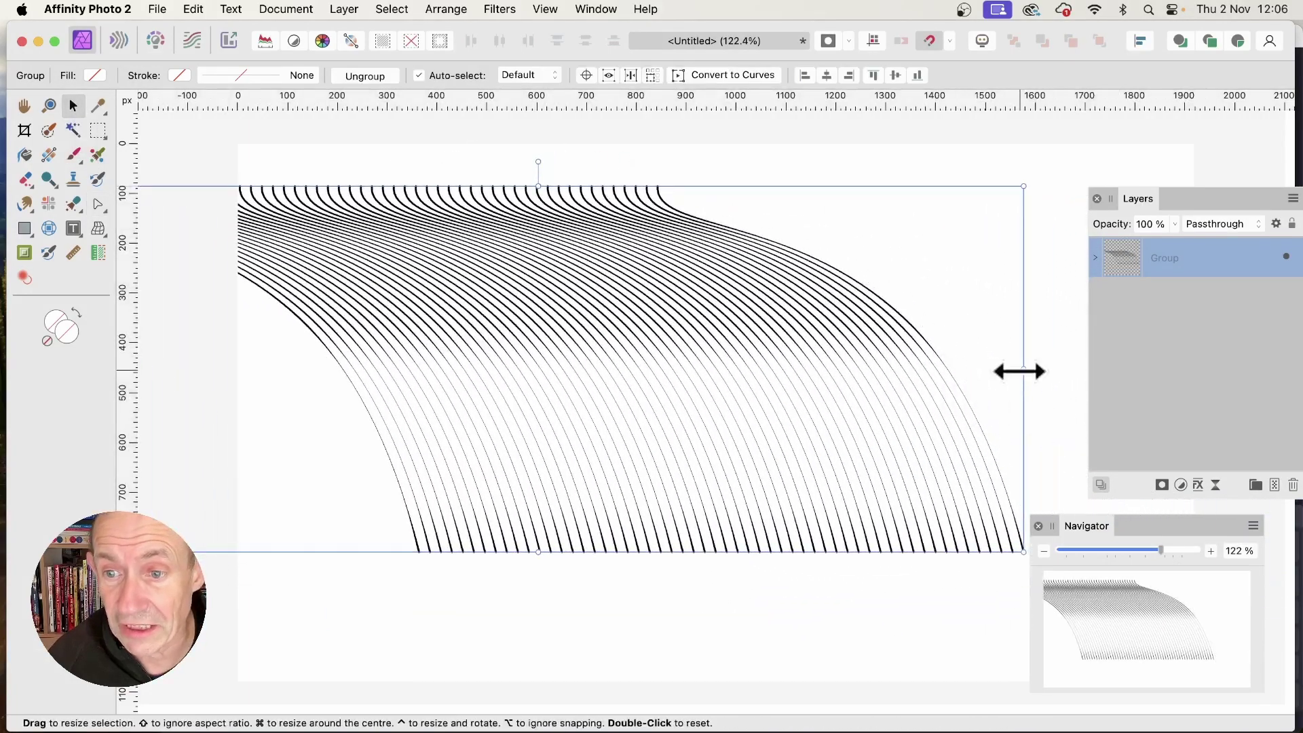
pyautogui.moveTo(1021, 370); pyautogui.dragTo(686, 369)
pyautogui.moveTo(502, 397); pyautogui.dragTo(737, 393)
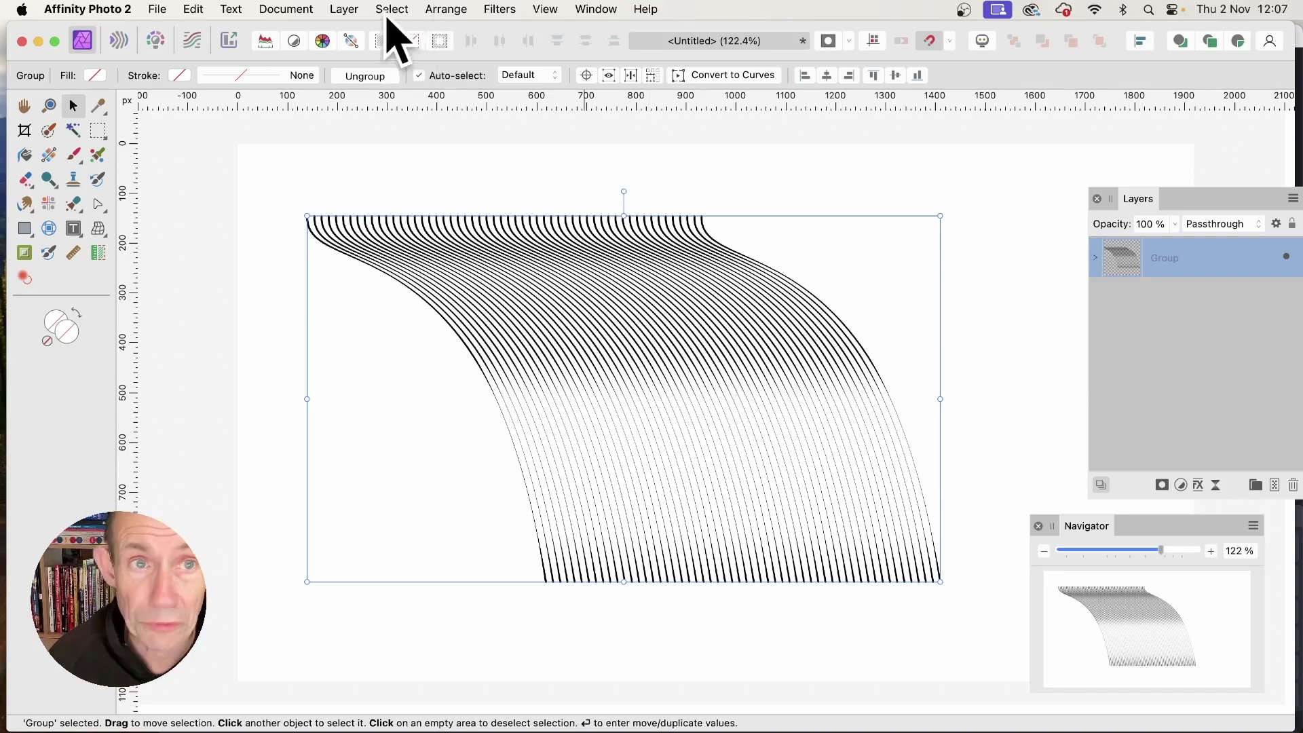
# Rasterise the curve group into one Pixel layer with Layer > Rasterise.
pyautogui.click(345, 9)
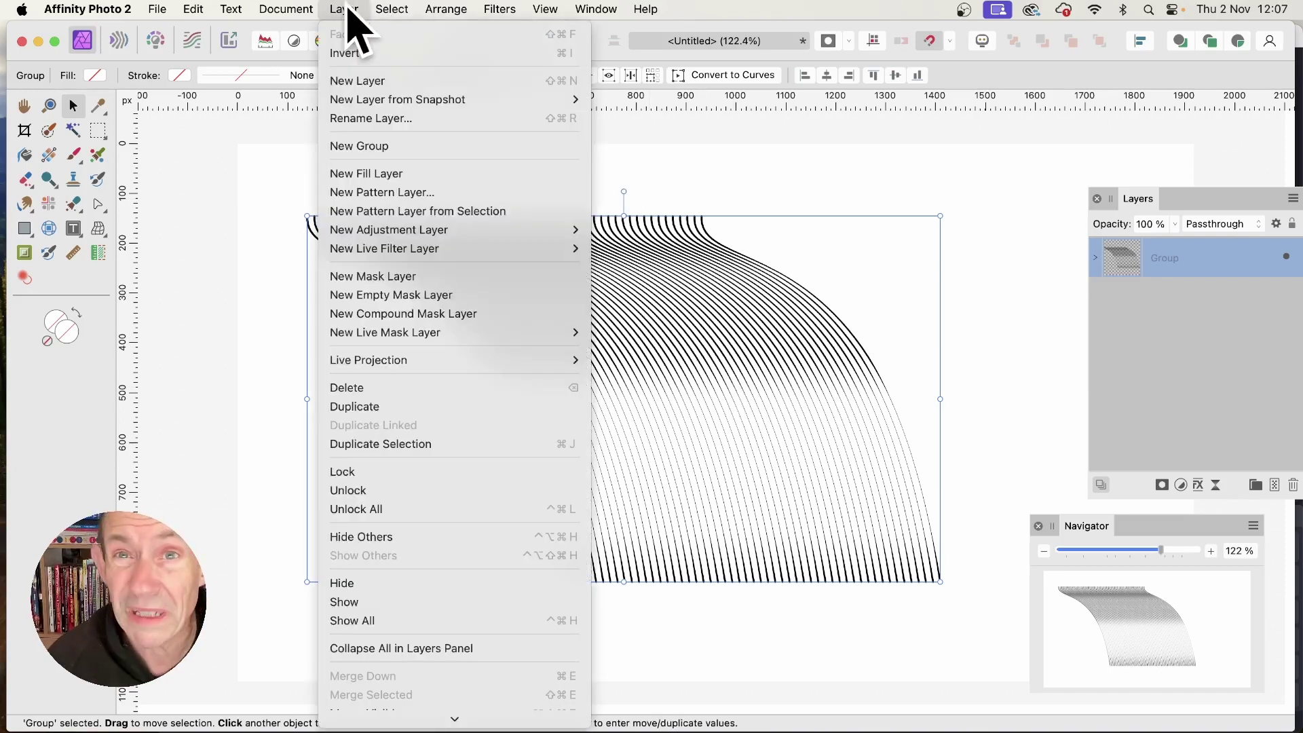
pyautogui.scroll(-5, 407, 611)
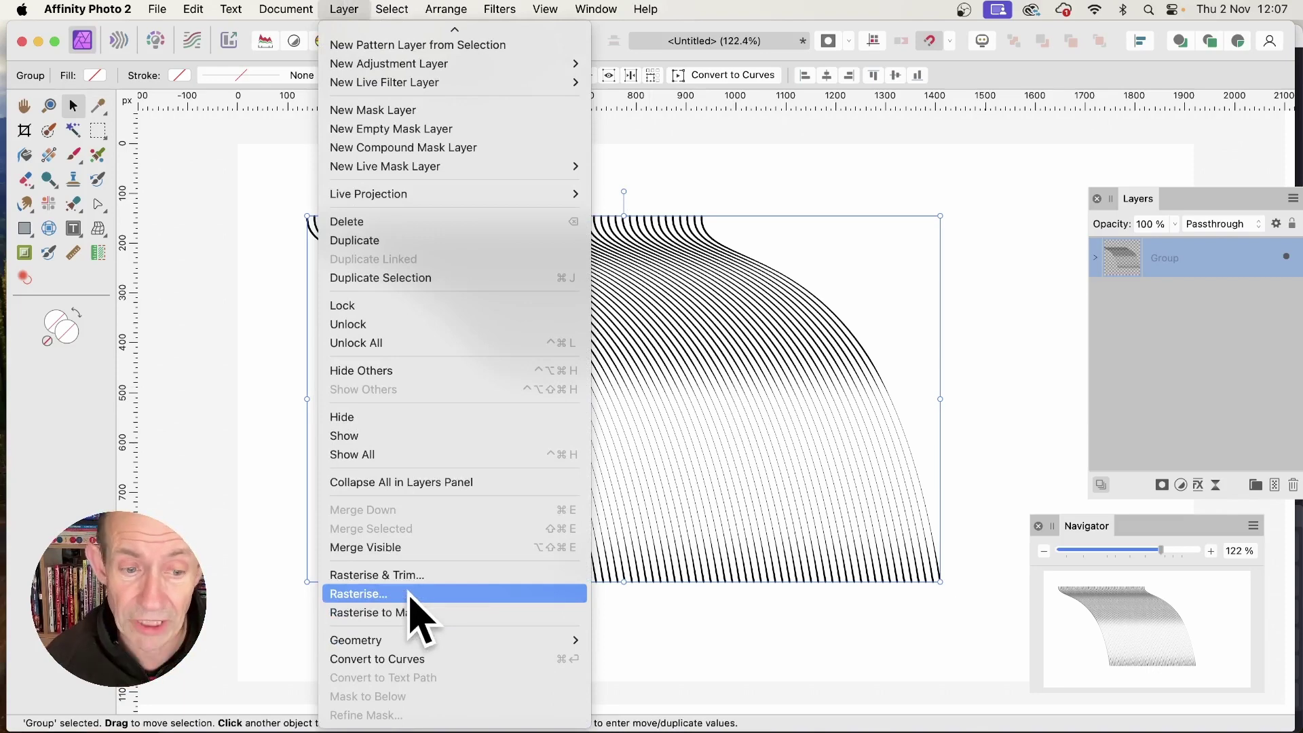
pyautogui.click(407, 594)
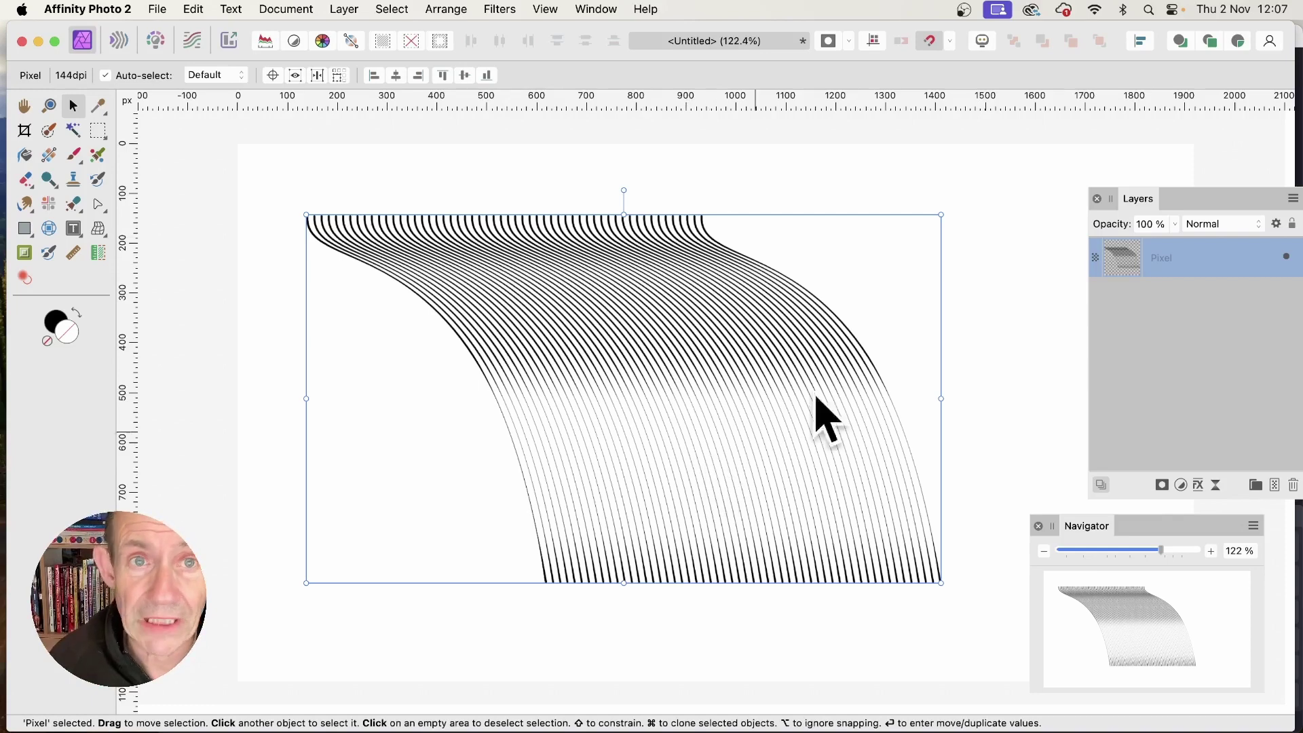
# Open the Filters > Distort > Deform filter and set Linear Constraints to Similarity.
pyautogui.click(500, 9)
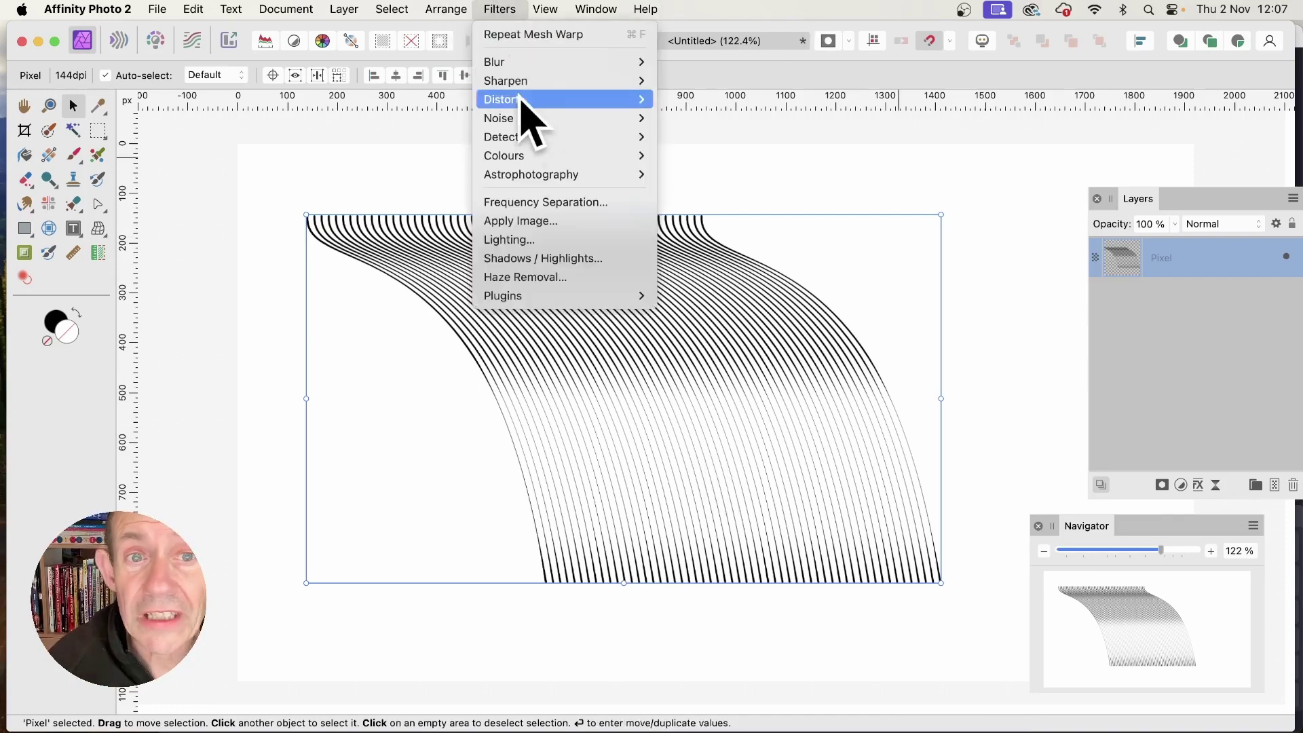
pyautogui.moveTo(526, 101)
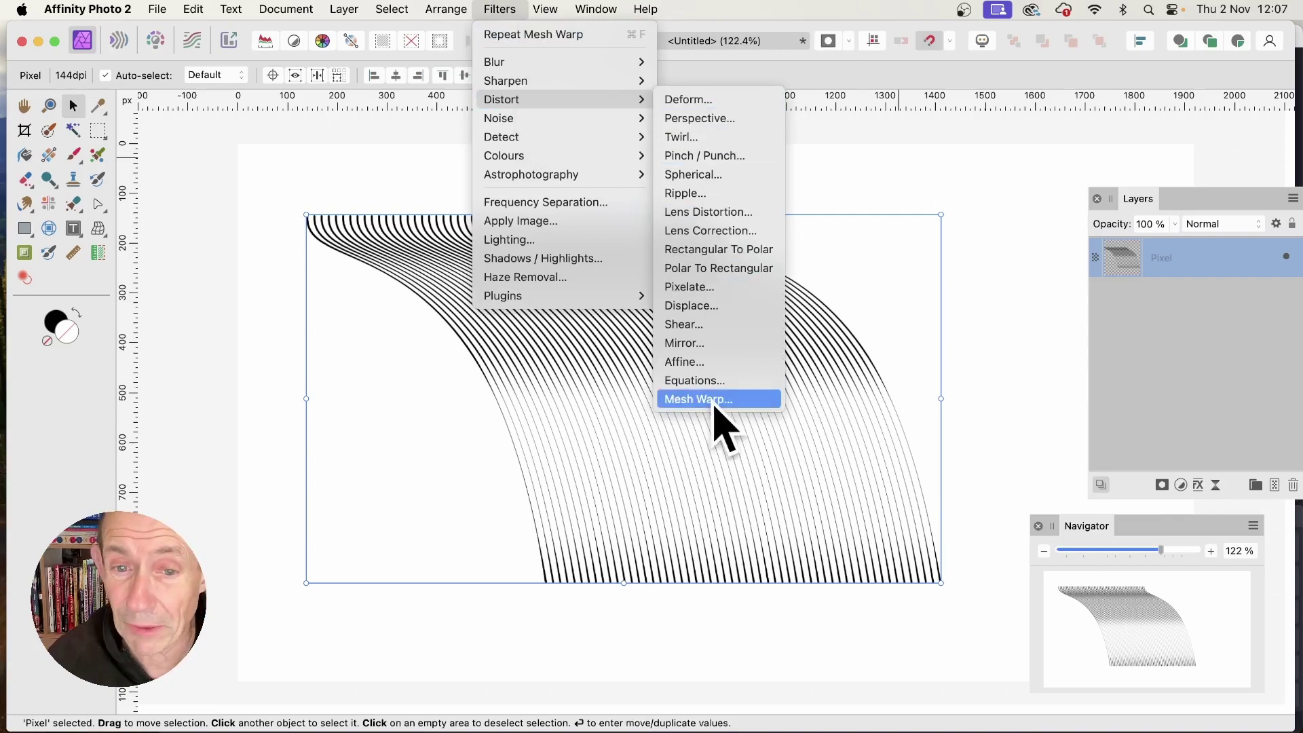
pyautogui.click(721, 101)
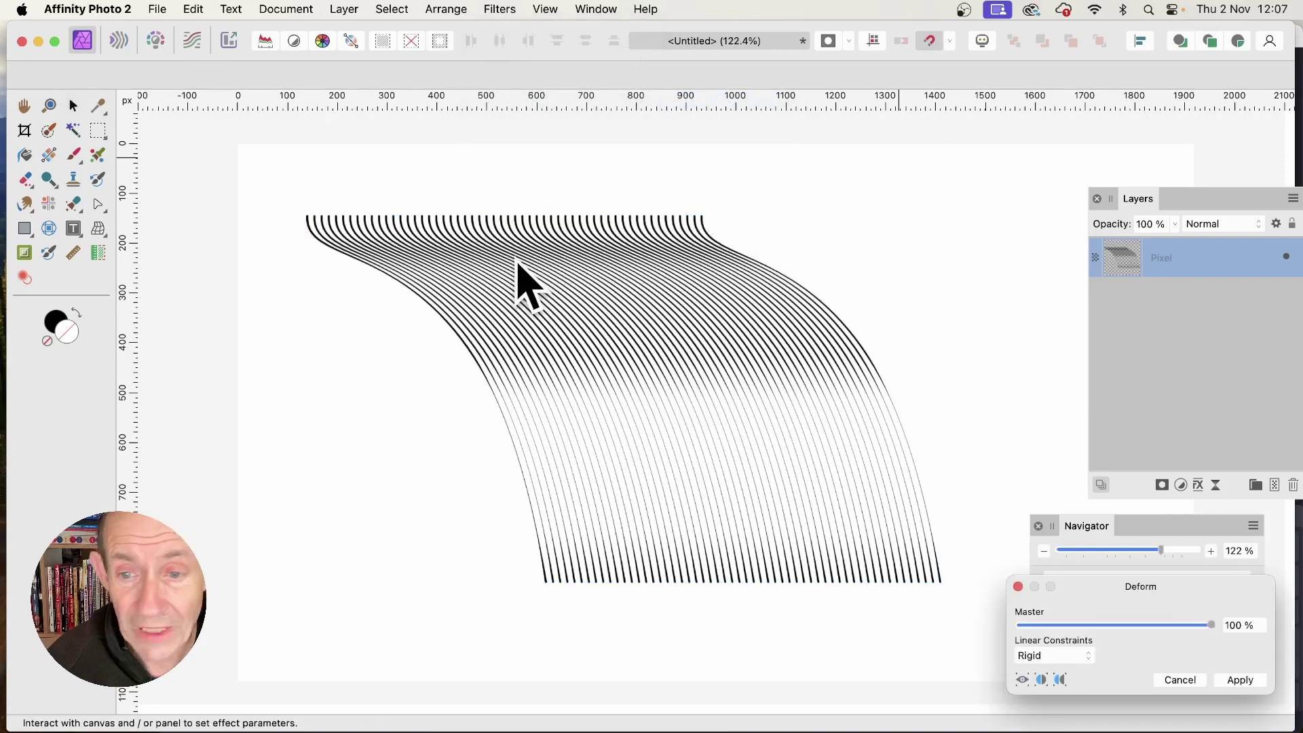
pyautogui.moveTo(1077, 582); pyautogui.dragTo(724, 238)
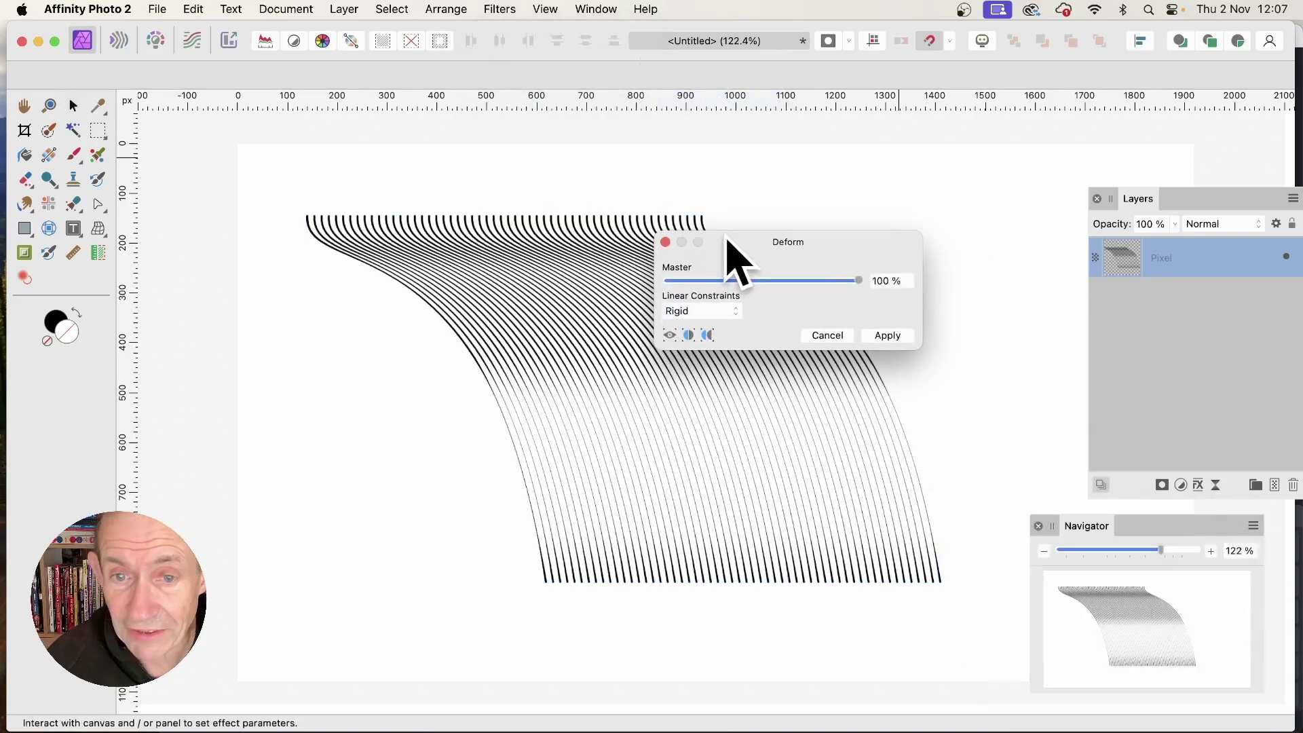
pyautogui.click(700, 317)
pyautogui.click(700, 330)
# Place and drag deform pins to twist the lines into concentric whirls, then apply.
pyautogui.click(507, 287)
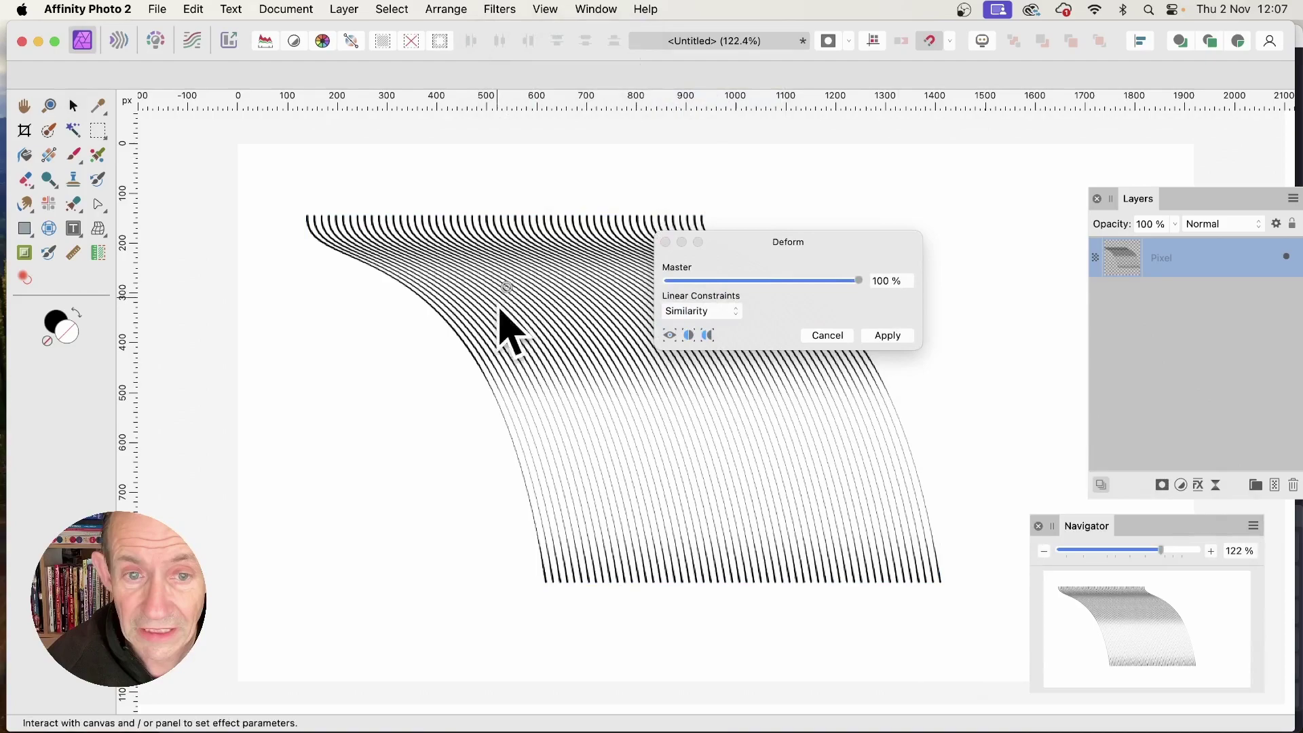
pyautogui.click(588, 398)
pyautogui.click(751, 395)
pyautogui.click(706, 488)
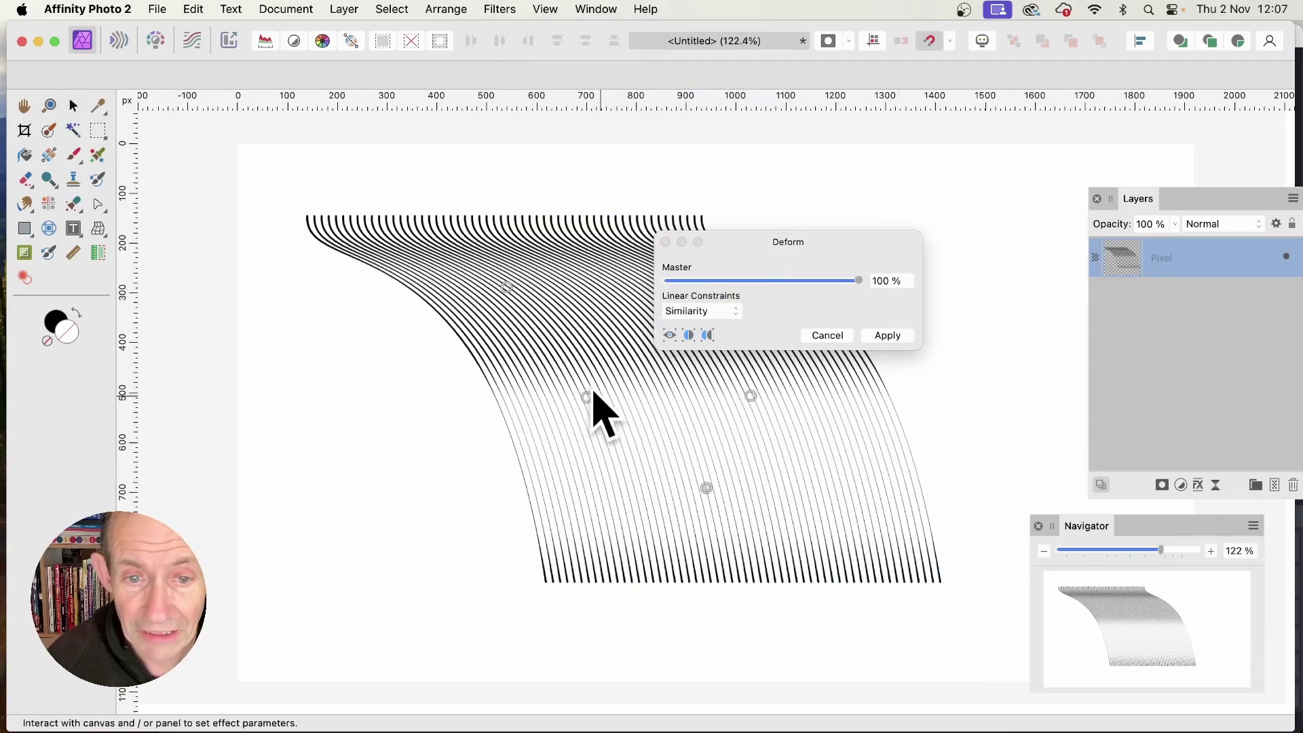
pyautogui.moveTo(589, 401); pyautogui.dragTo(486, 427)
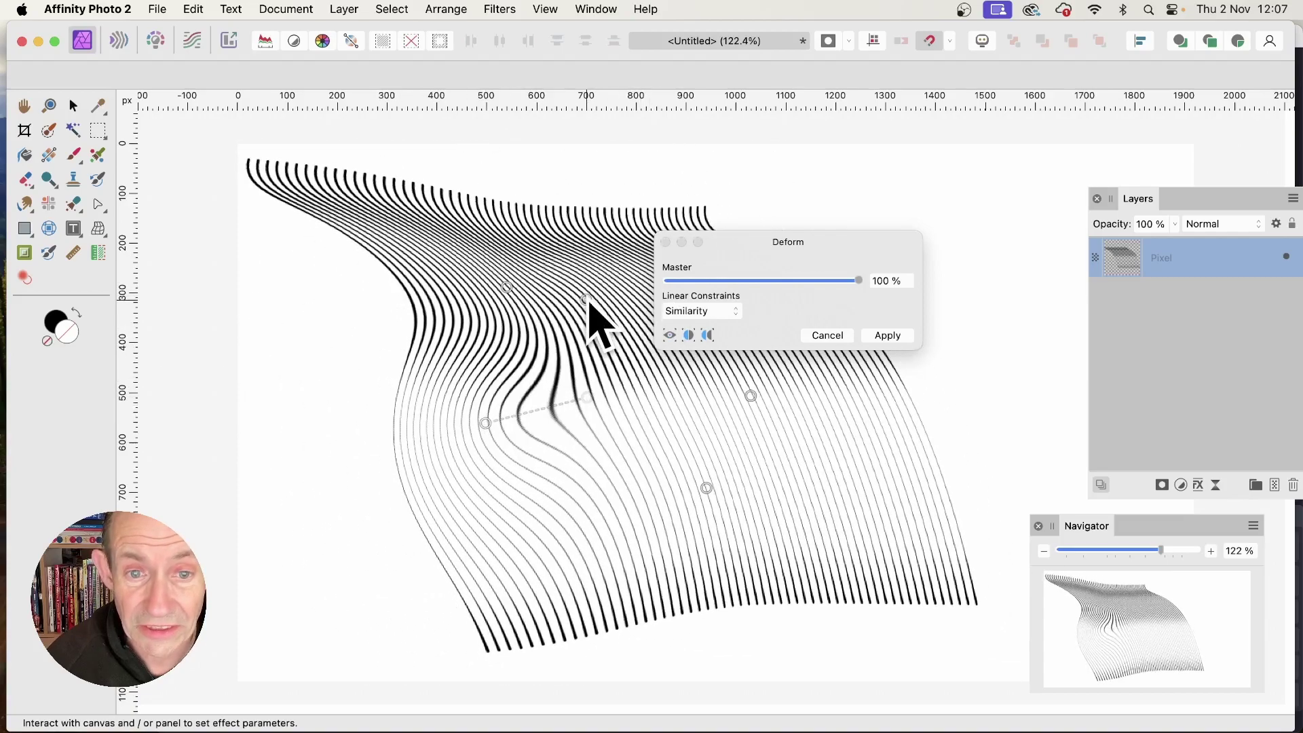
pyautogui.click(687, 396)
pyautogui.moveTo(697, 405); pyautogui.dragTo(824, 435)
pyautogui.moveTo(547, 344); pyautogui.dragTo(709, 411)
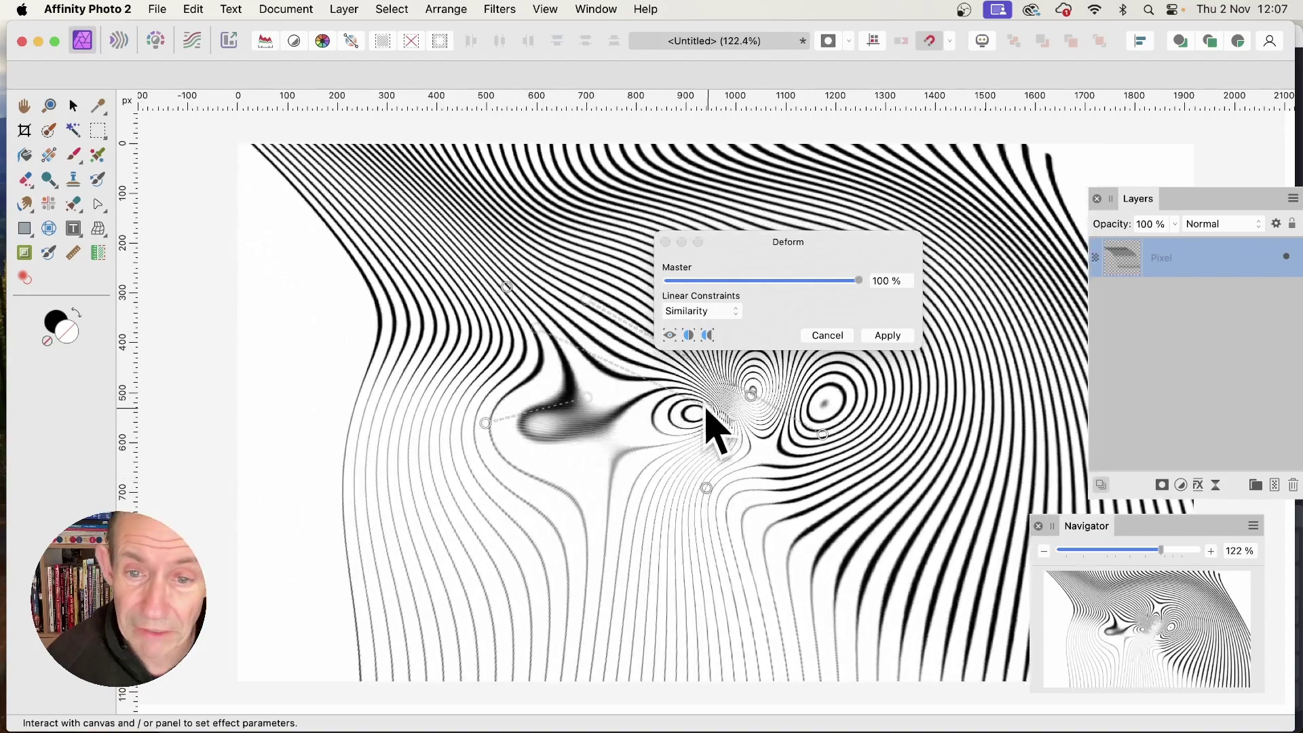
pyautogui.click(596, 291)
pyautogui.moveTo(596, 291); pyautogui.dragTo(783, 567)
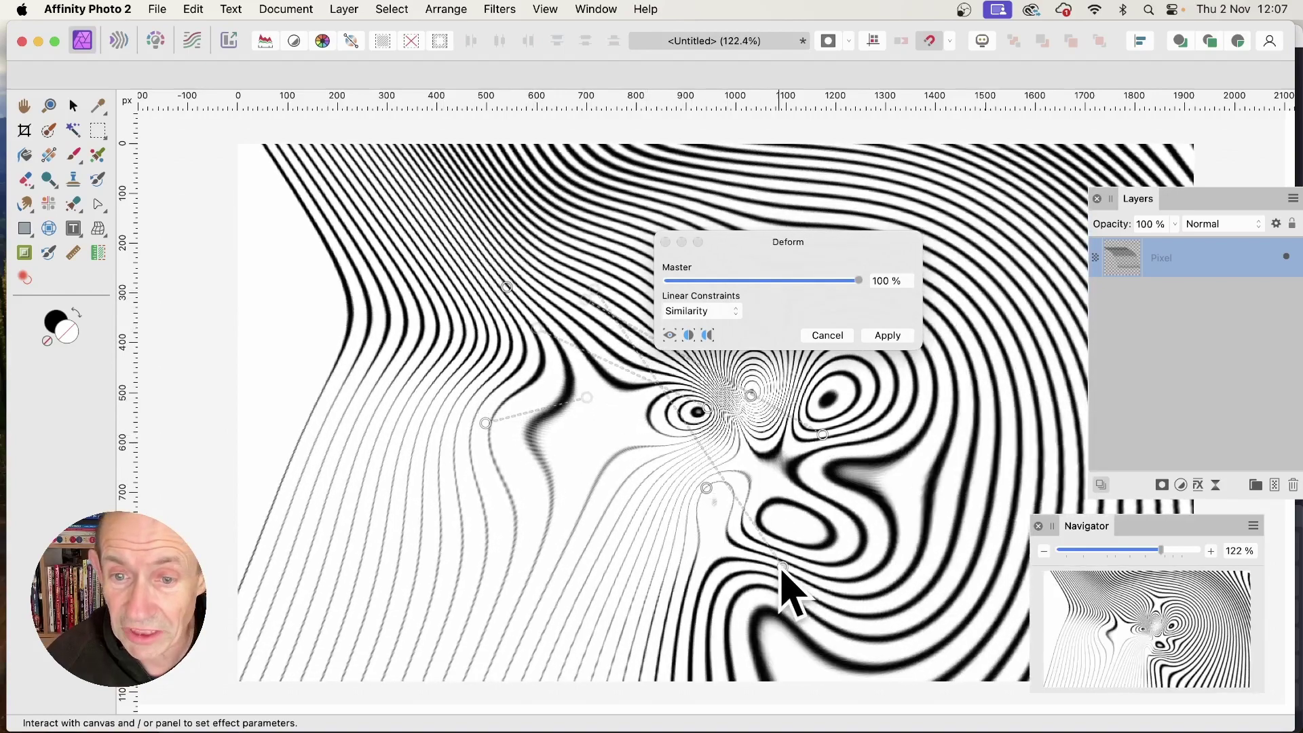
pyautogui.click(888, 335)
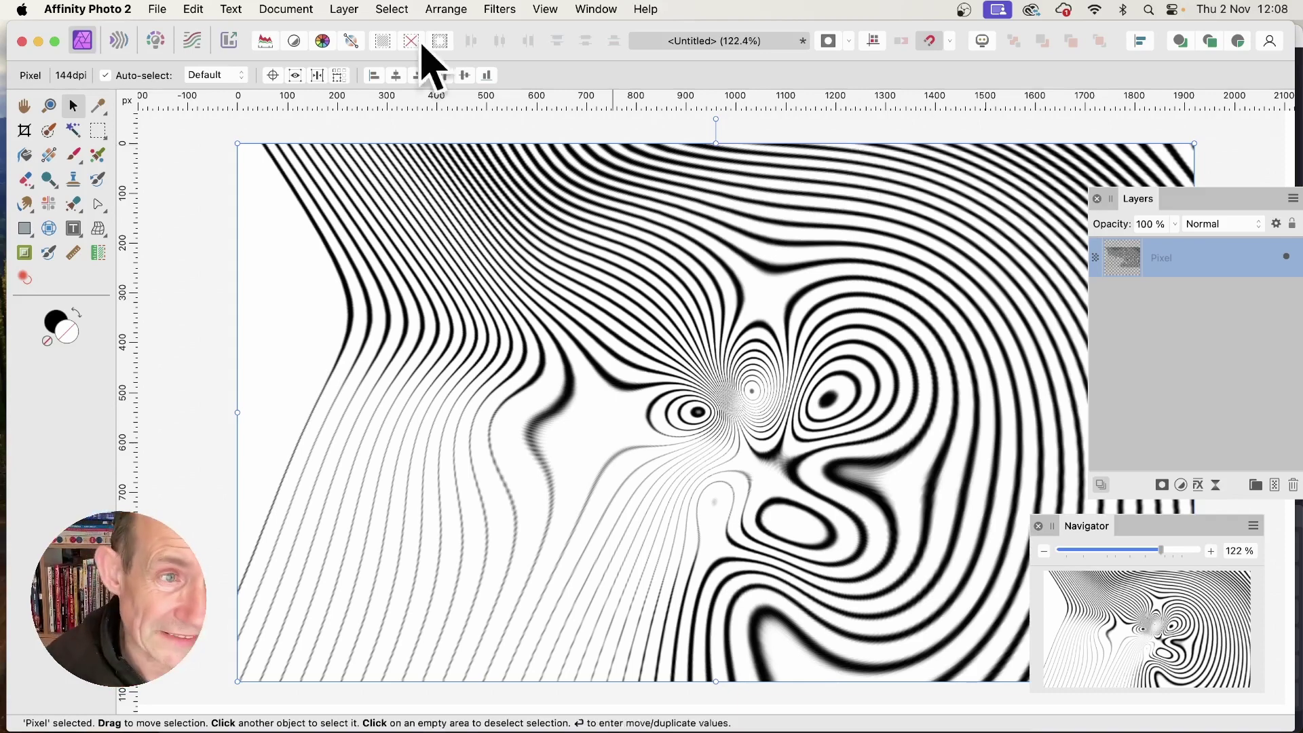
# Marquee-select a rectangle around the whirls and create a New Pattern Layer from Selection.
pyautogui.click(99, 130)
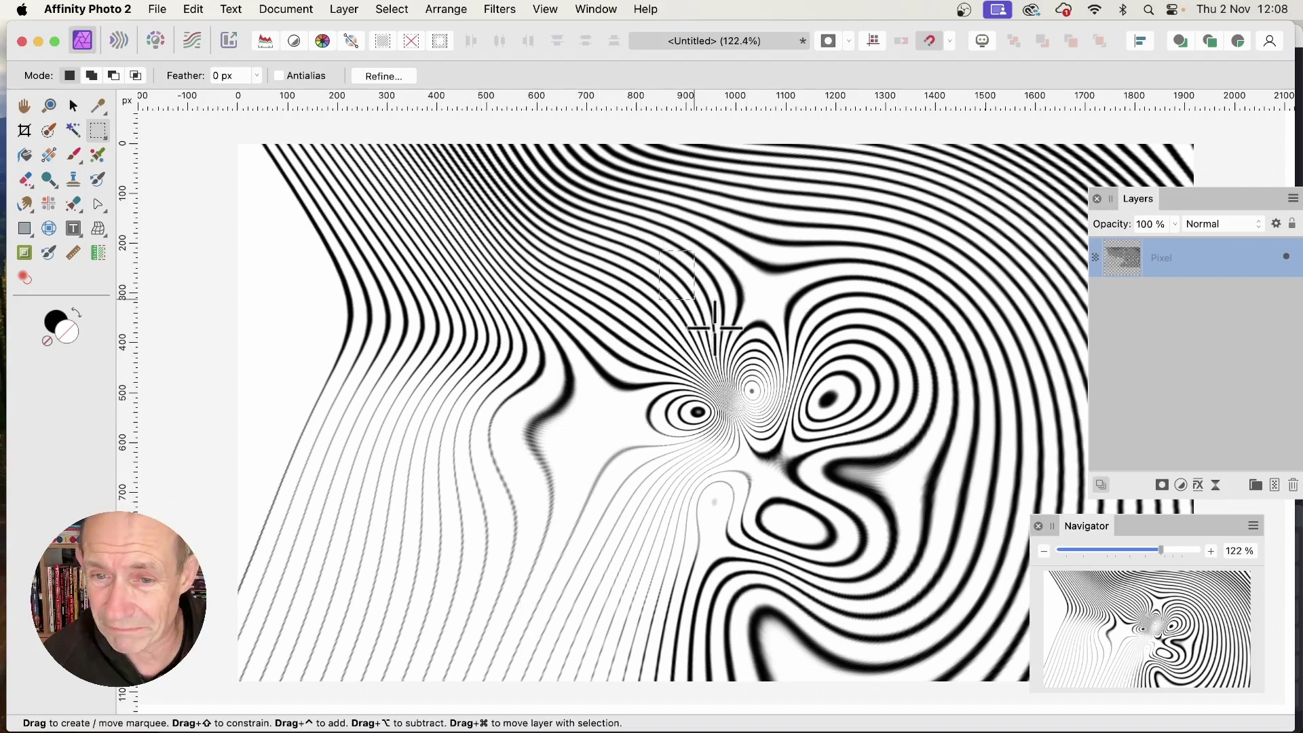
pyautogui.moveTo(715, 328); pyautogui.dragTo(943, 571)
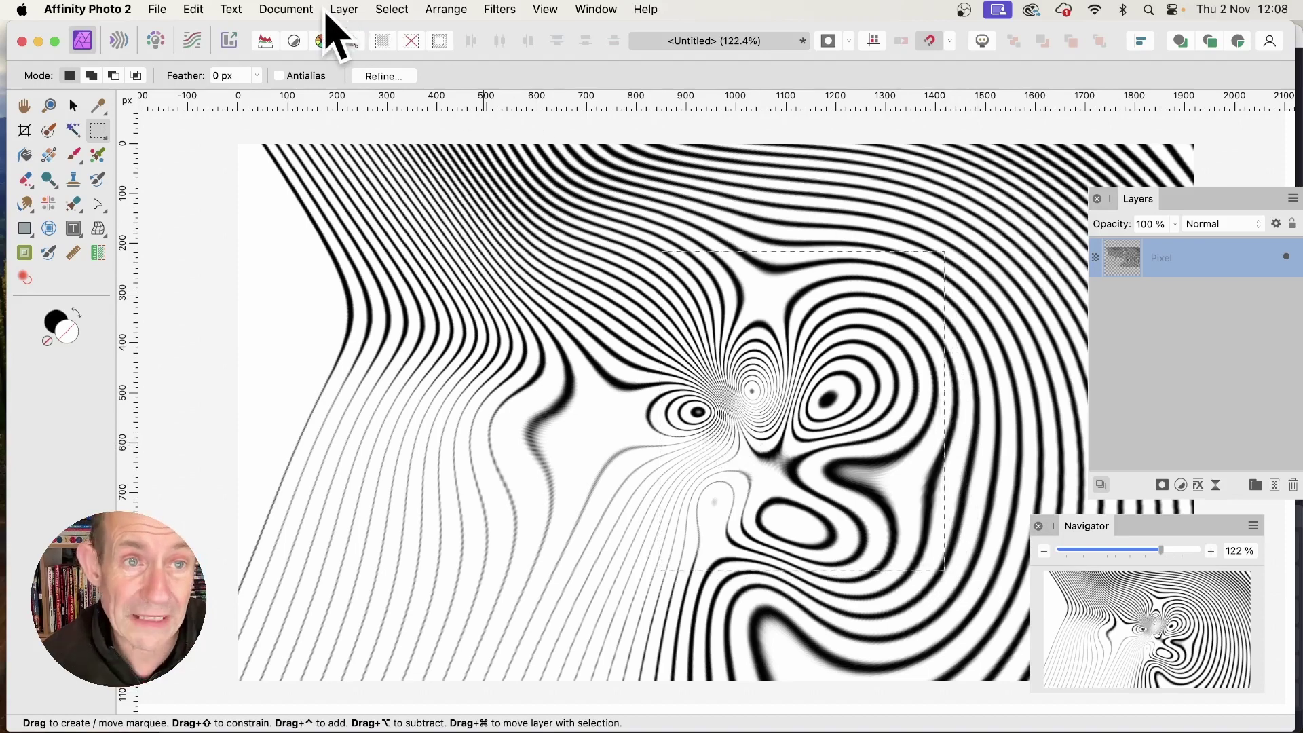
pyautogui.click(343, 10)
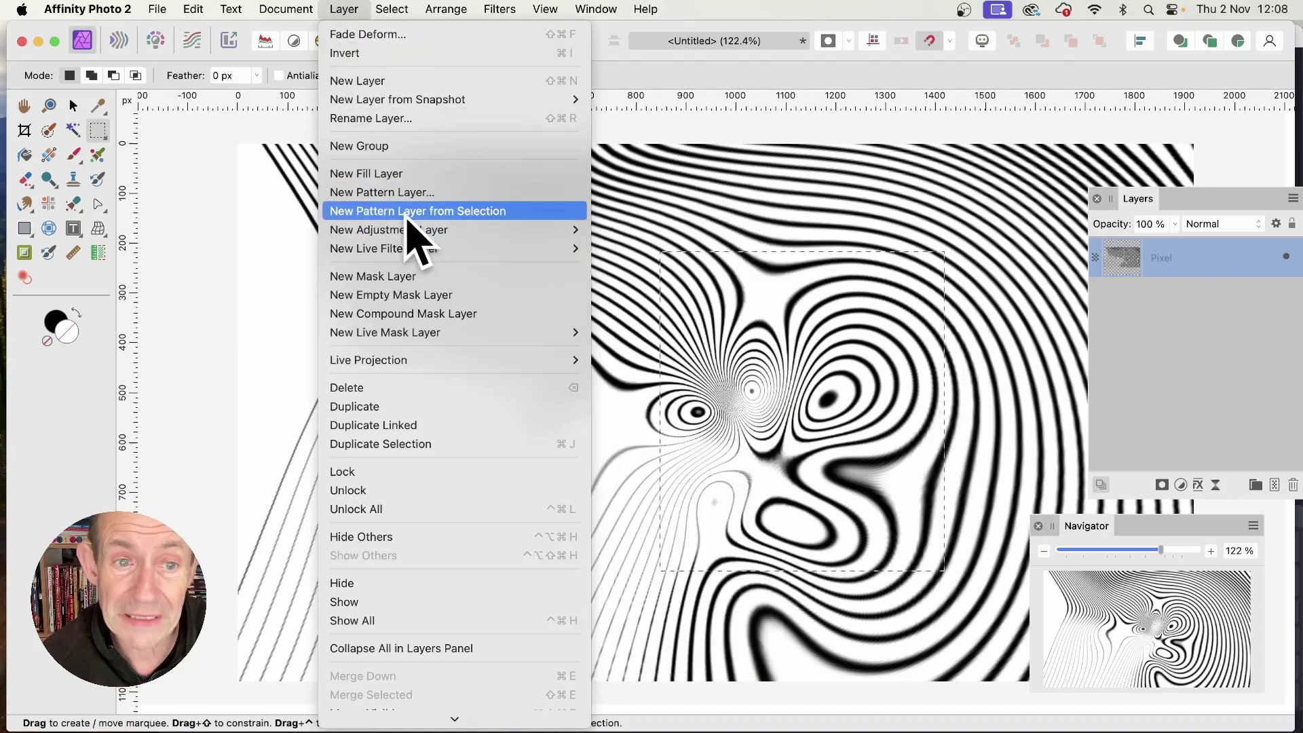
pyautogui.click(409, 216)
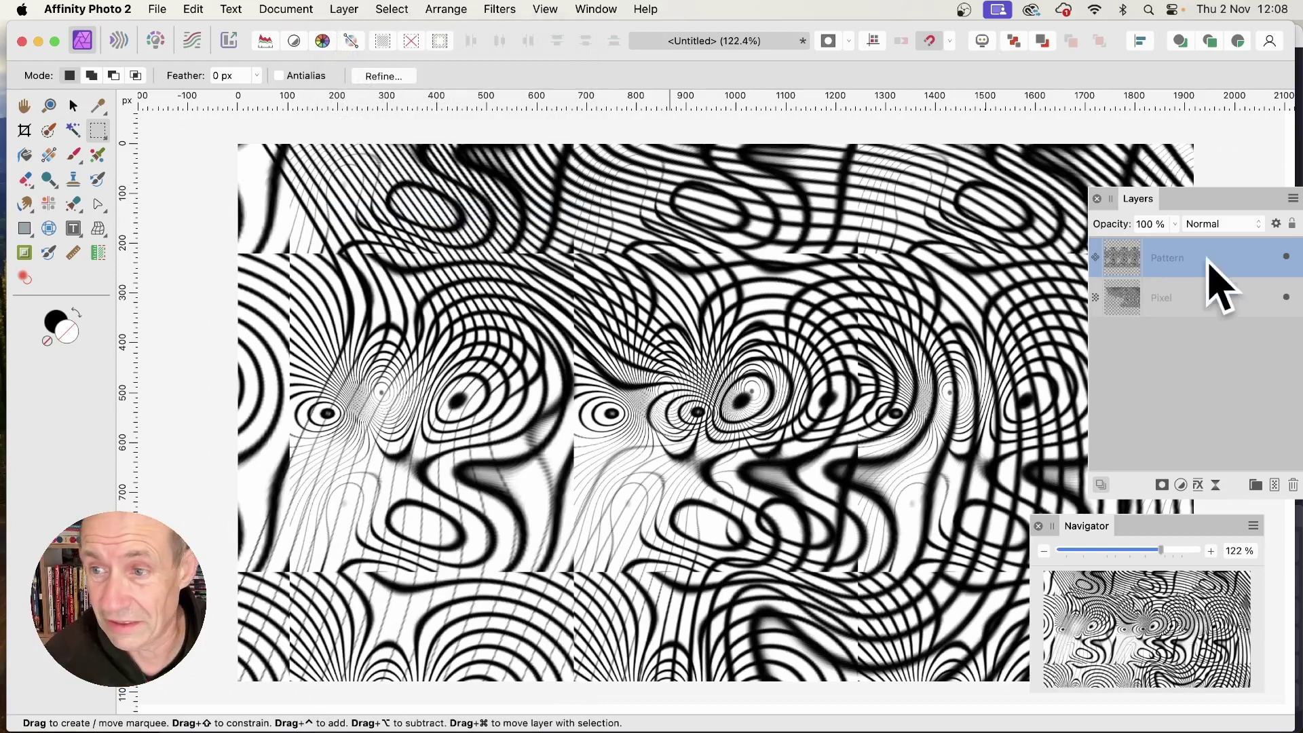
# Hide the original pixel layer, enable mirrored tiling, and resize and shift the pattern tiles.
pyautogui.click(1287, 297)
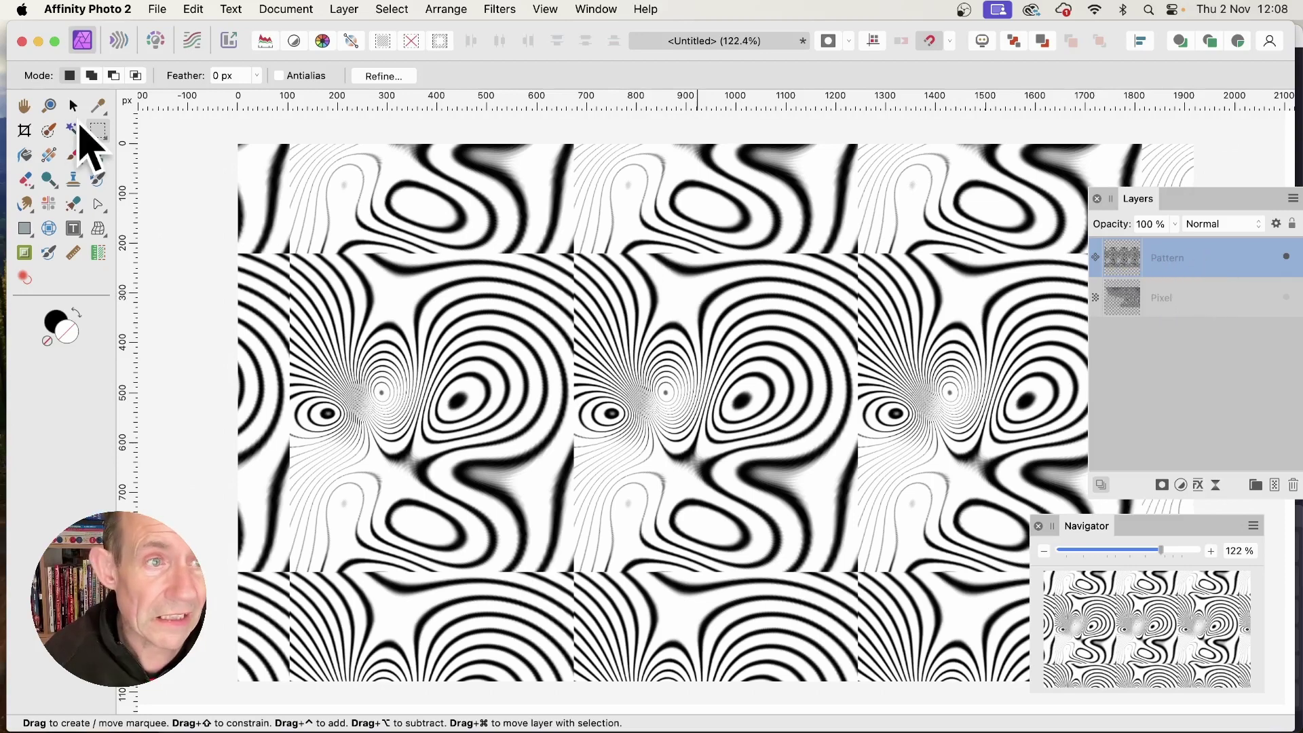
pyautogui.click(74, 106)
pyautogui.click(111, 75)
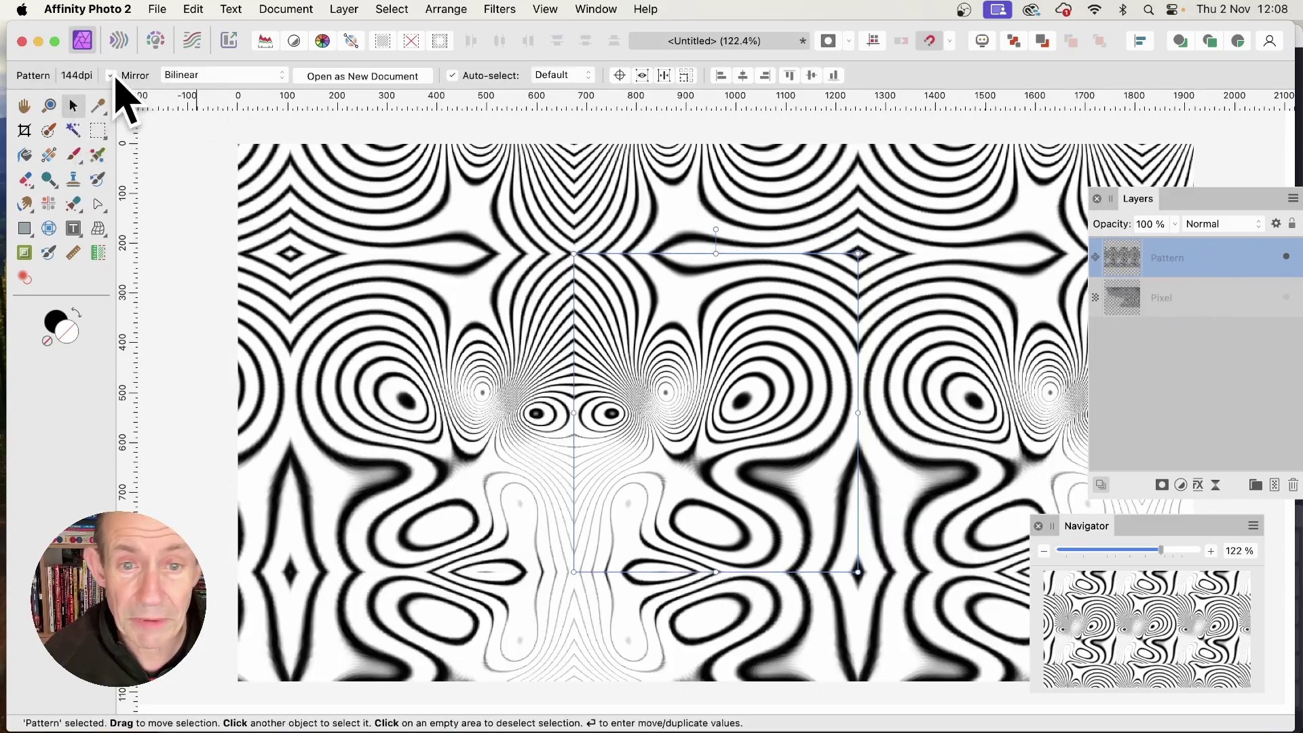
pyautogui.moveTo(575, 255); pyautogui.dragTo(654, 342)
pyautogui.moveTo(762, 480); pyautogui.dragTo(591, 380)
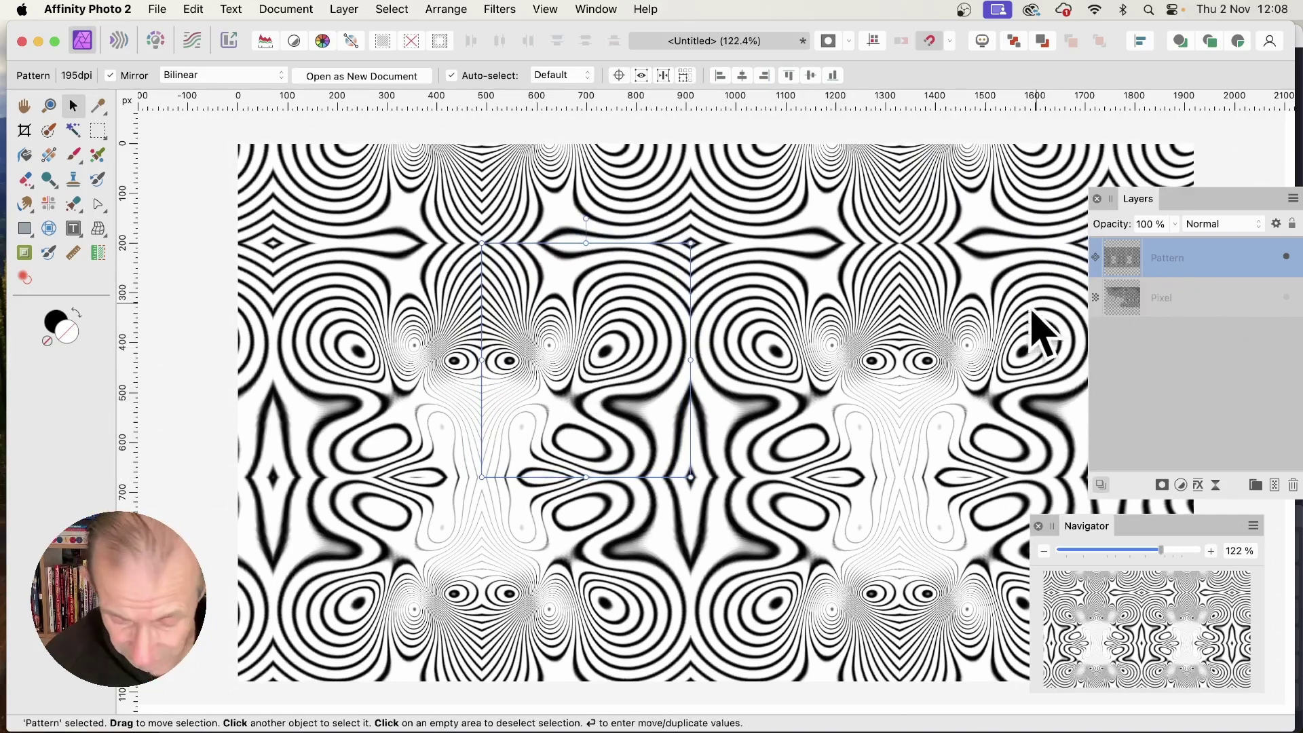
pyautogui.moveTo(632, 345); pyautogui.dragTo(609, 315)
# Duplicate the pattern rotated into a diamond, merge both Pattern layers, and scale the result down.
pyautogui.press('super+j')
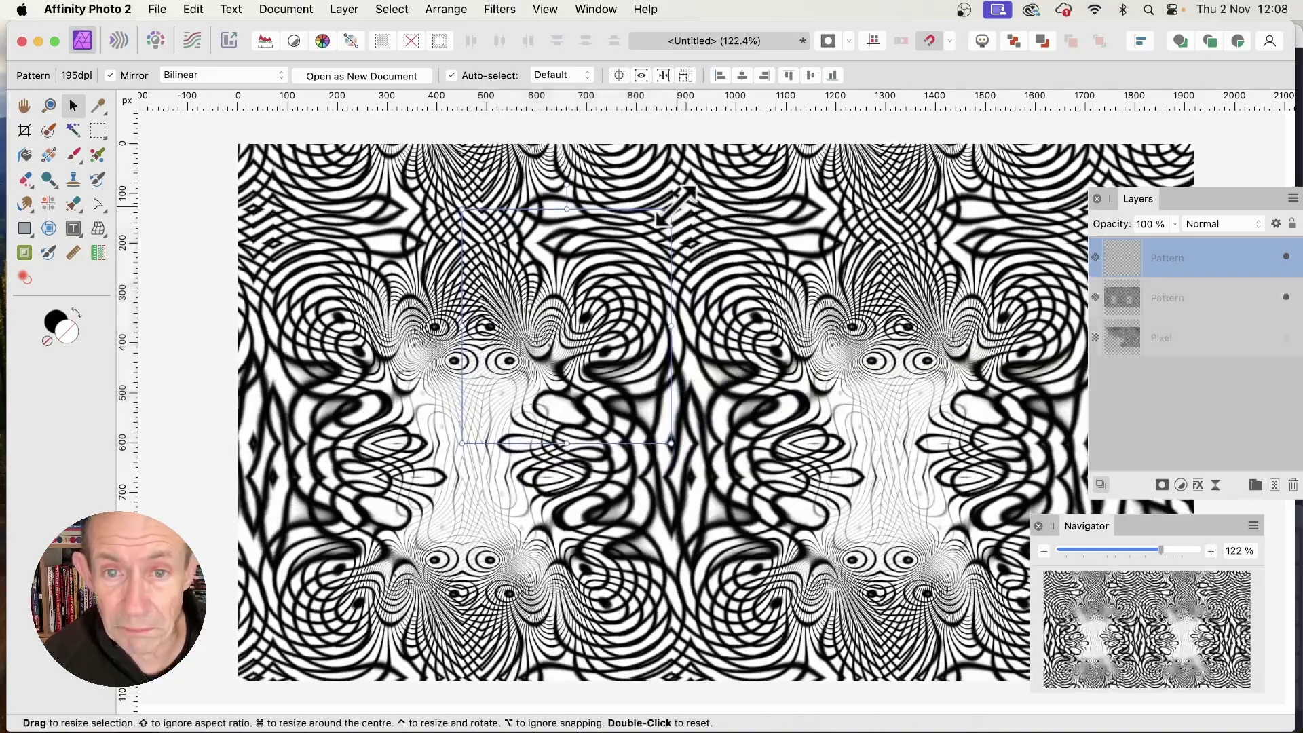
pyautogui.moveTo(675, 203); pyautogui.dragTo(855, 165)
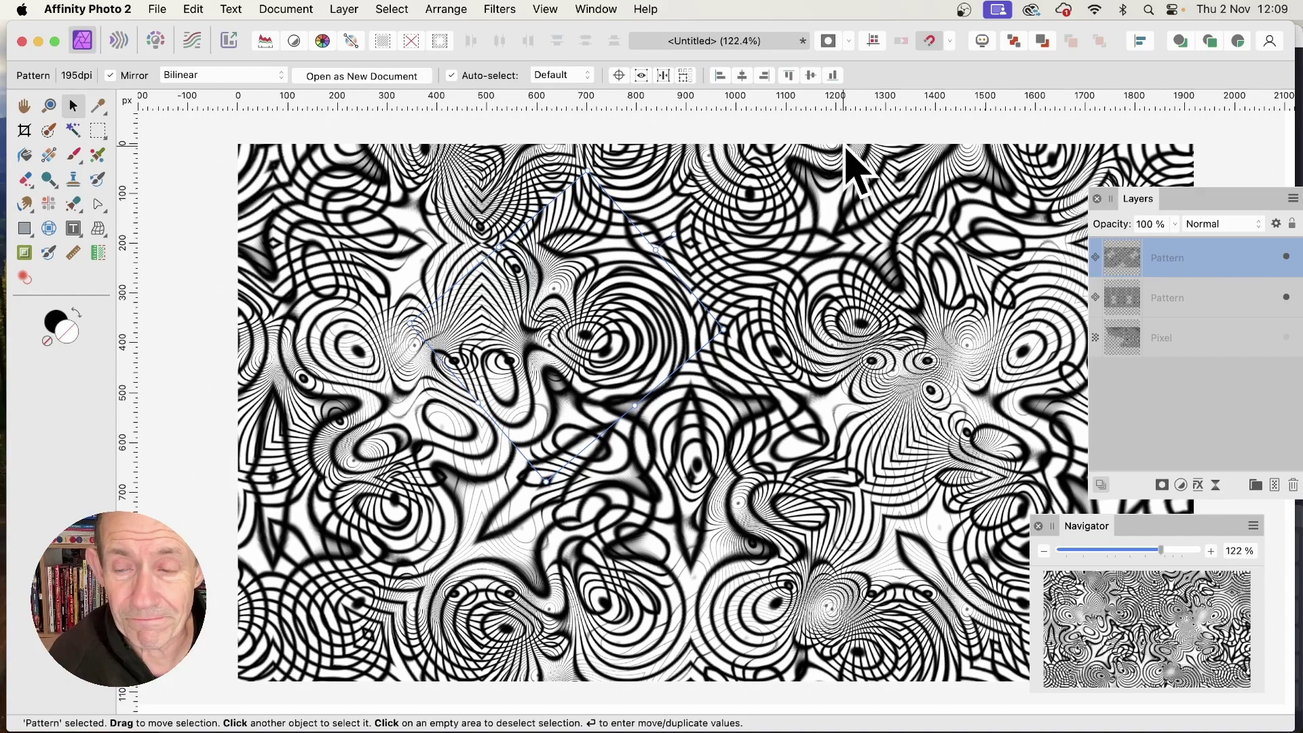
pyautogui.keyDown('shift'); pyautogui.click(1165, 292); pyautogui.keyUp('shift')
pyautogui.click(344, 9)
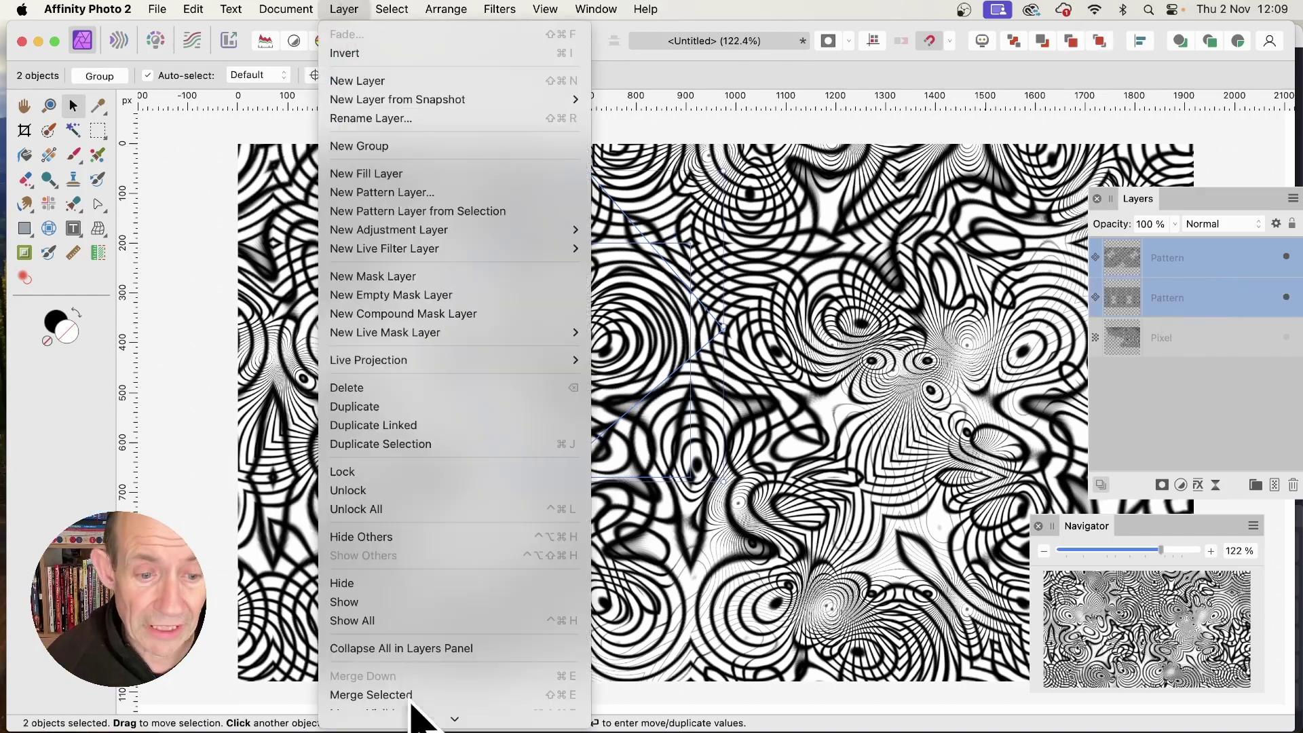
pyautogui.click(407, 621)
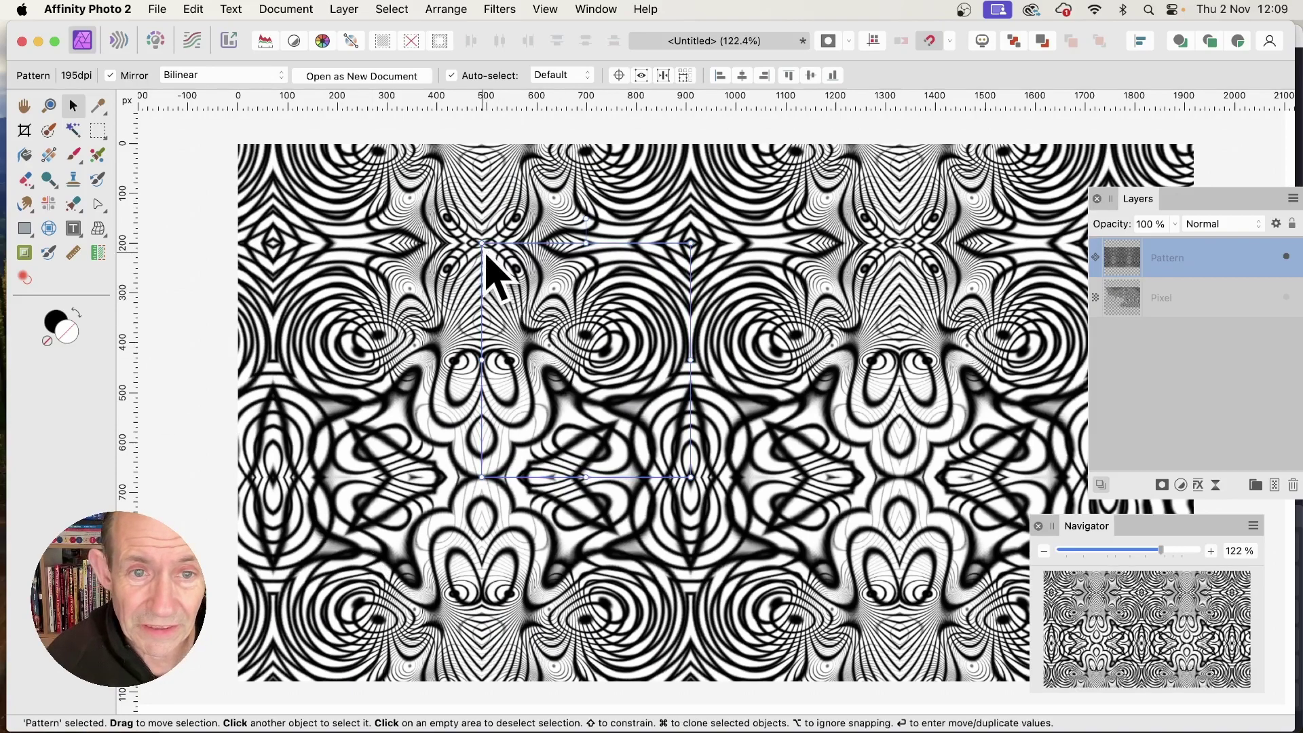
pyautogui.moveTo(483, 242); pyautogui.dragTo(557, 328)
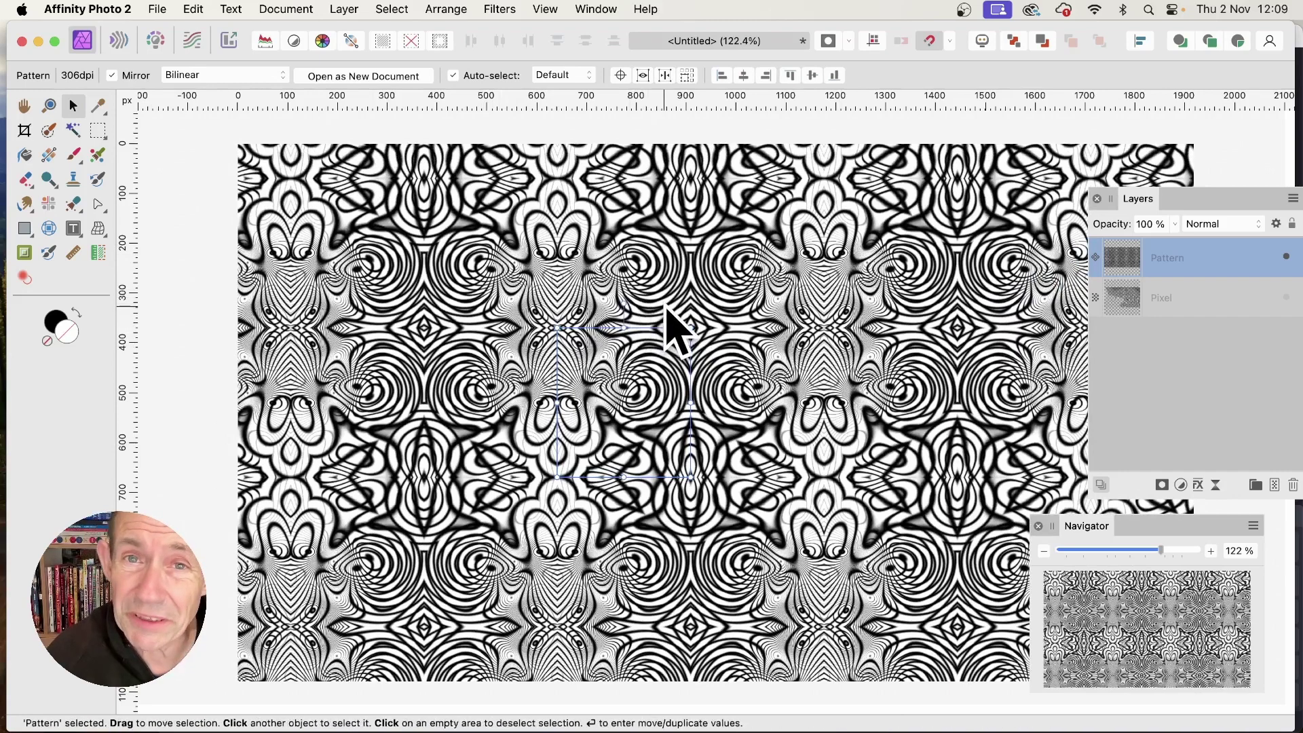
# Apply Filters > Distort > Mirror with Number of mirrors set to 2, adjusting the mirror position.
pyautogui.click(500, 10)
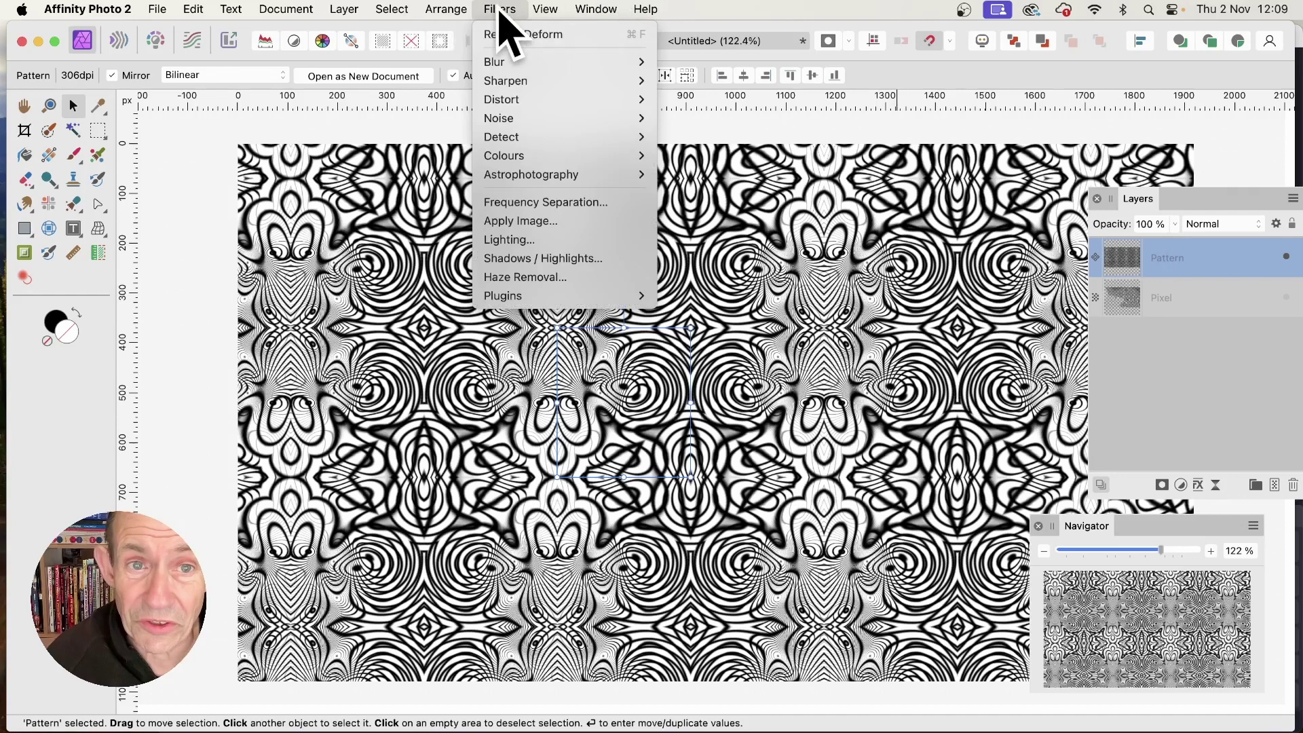
pyautogui.moveTo(511, 102)
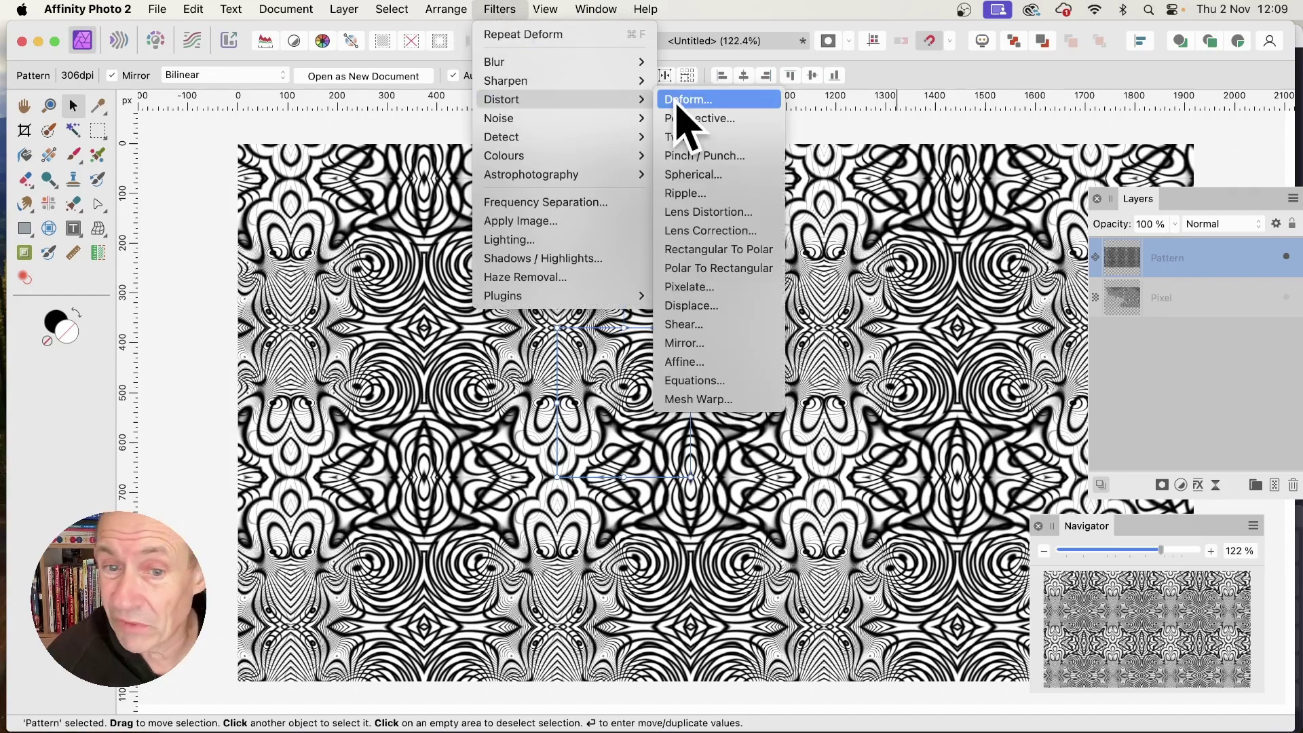
pyautogui.click(706, 343)
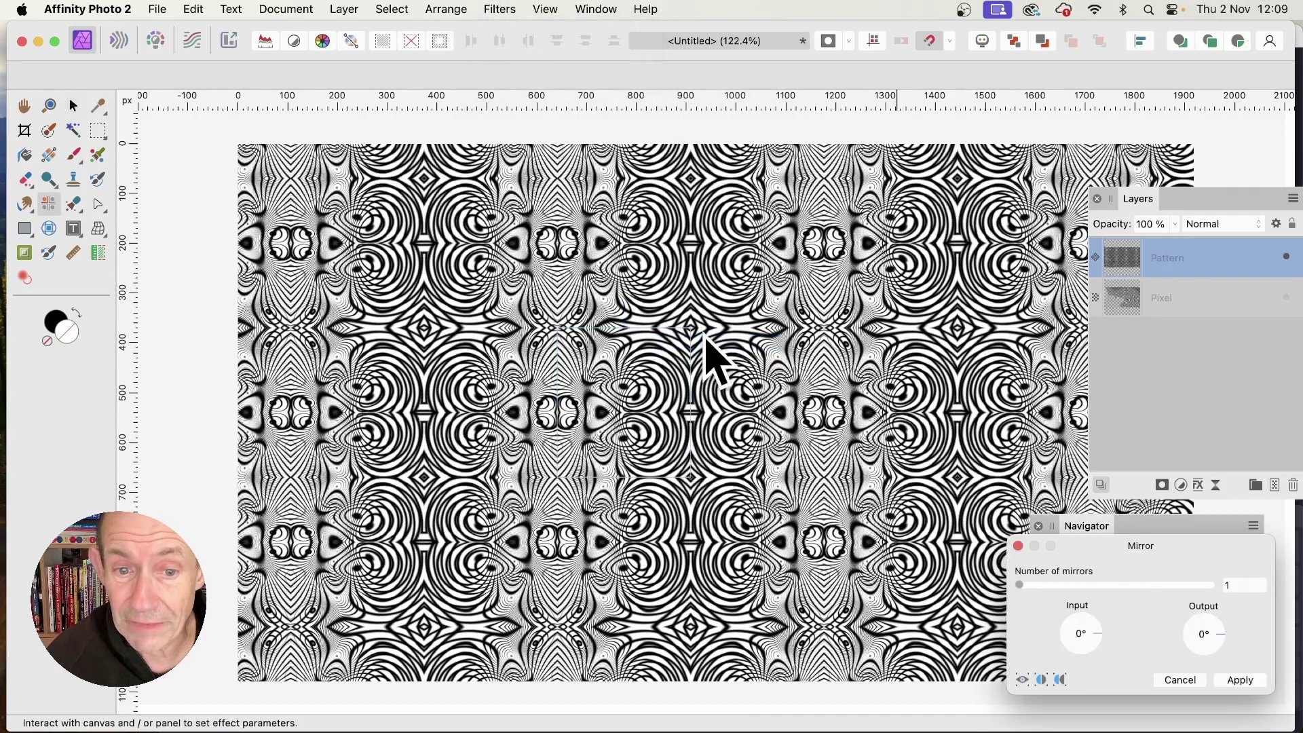
pyautogui.moveTo(1163, 547); pyautogui.dragTo(882, 270)
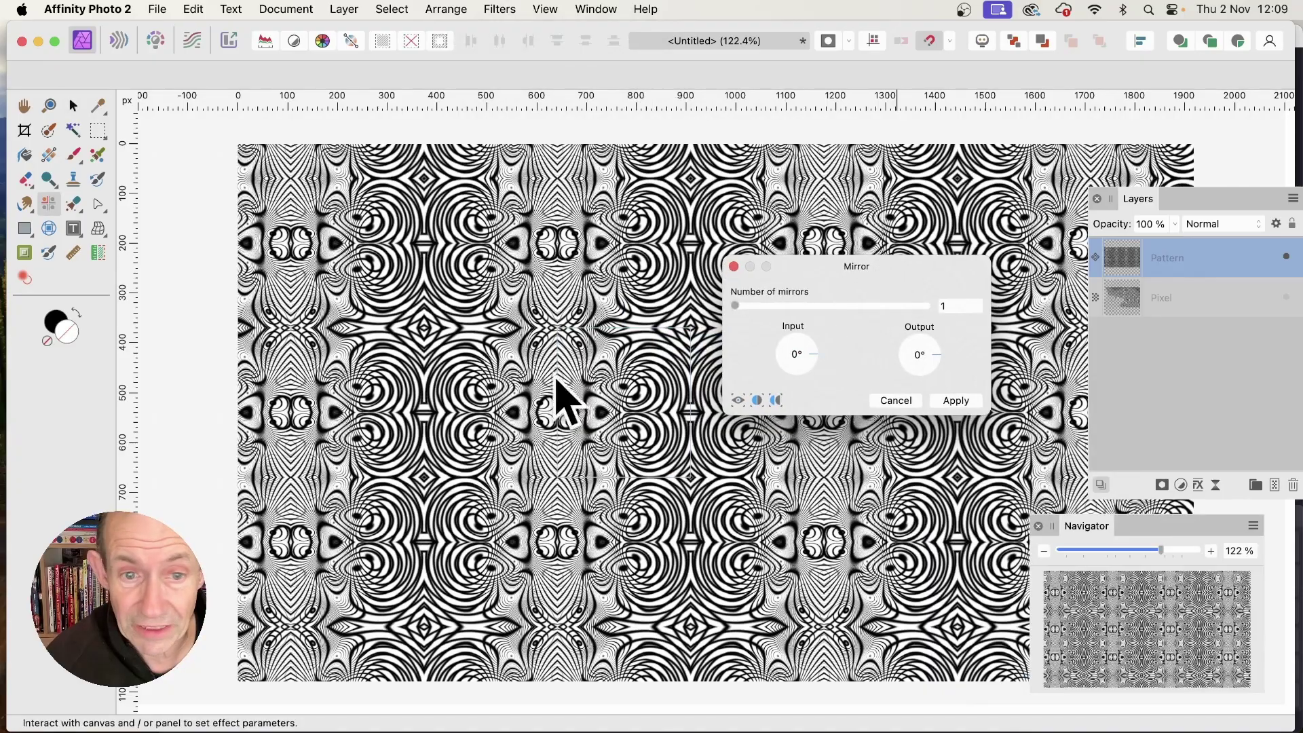
pyautogui.moveTo(556, 377)
pyautogui.mouseDown()
pyautogui.moveTo(544, 387)
pyautogui.moveTo(554, 360)
pyautogui.moveTo(529, 387)
pyautogui.moveTo(541, 378)
pyautogui.moveTo(538, 393)
pyautogui.mouseUp()
pyautogui.click(745, 305)
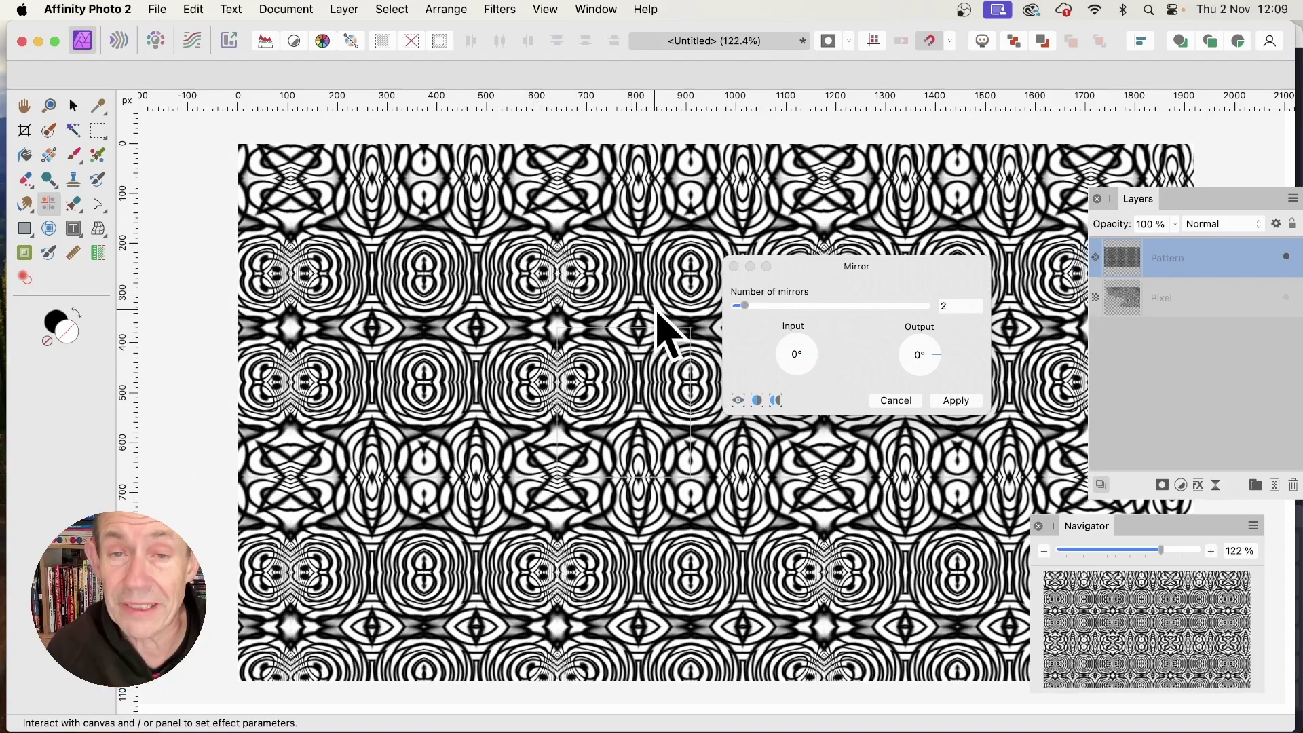
pyautogui.click(970, 402)
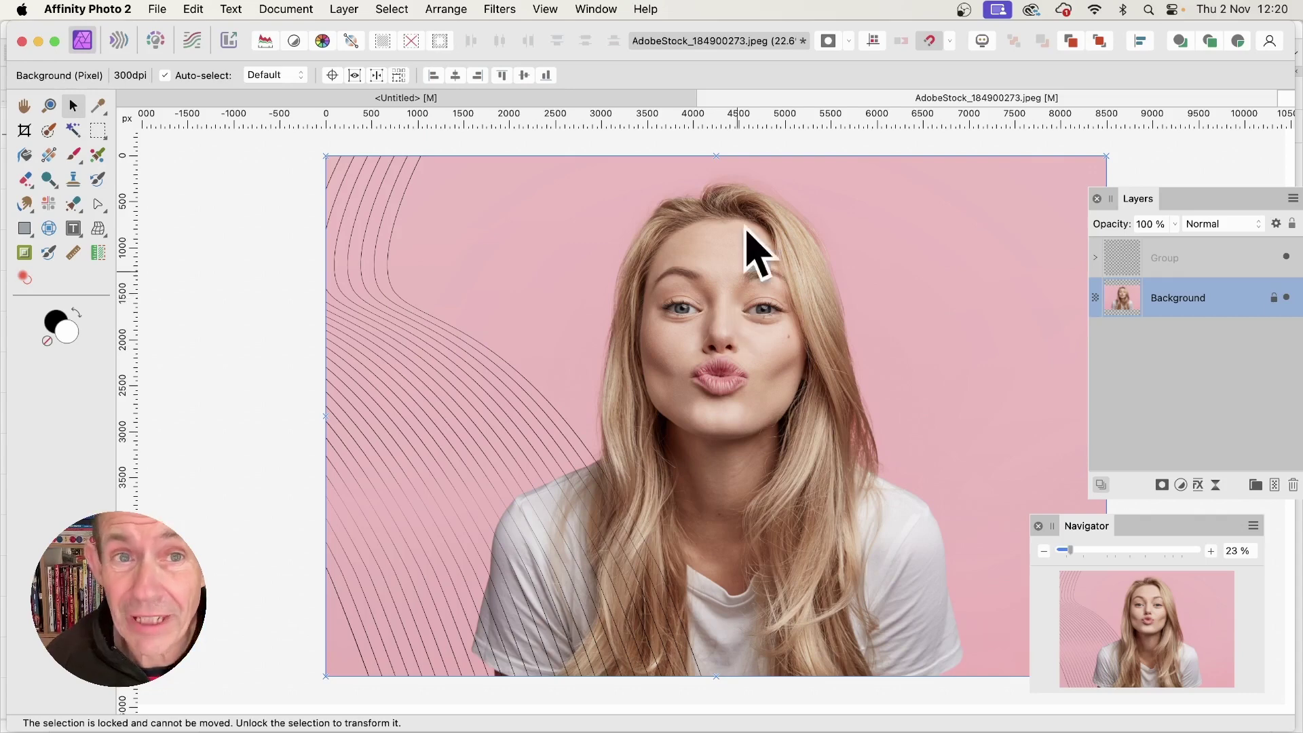
# Apply a Gaussian Blur with a 100 px radius to the portrait's Background layer.
pyautogui.click(499, 8)
pyautogui.moveTo(499, 34)
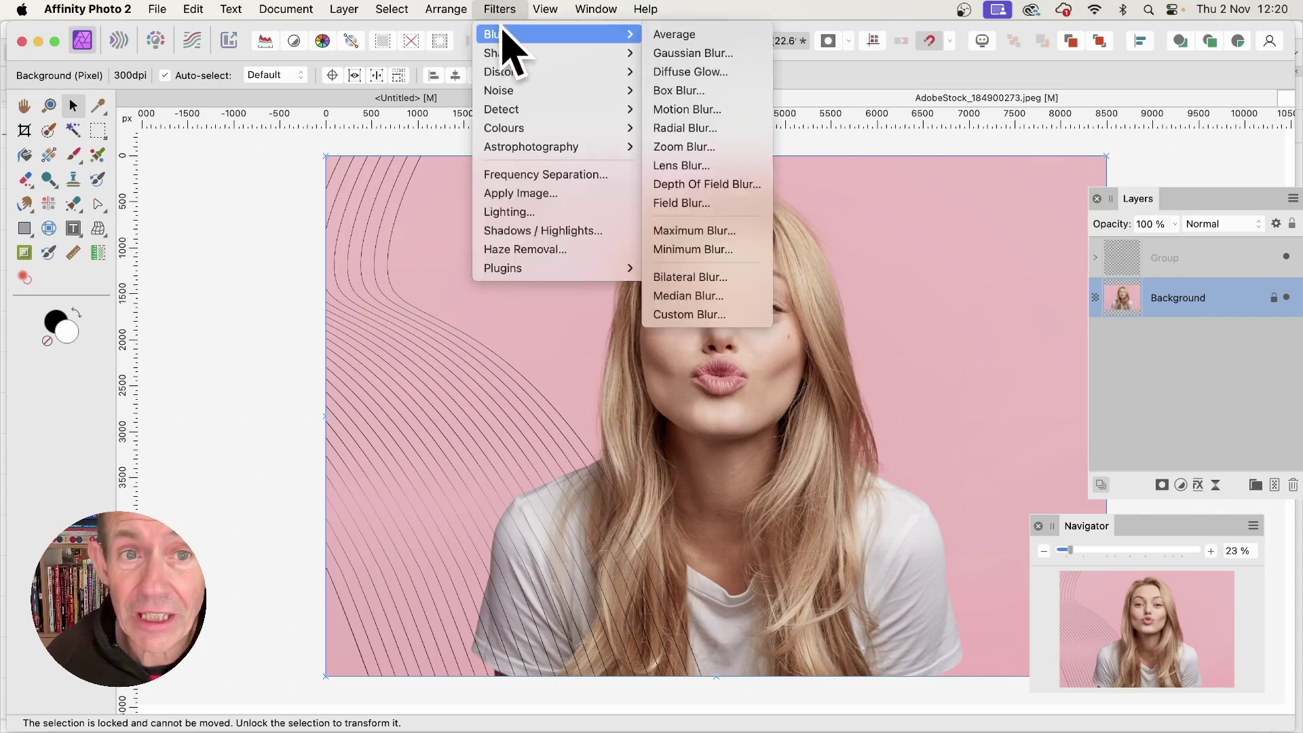
pyautogui.click(671, 53)
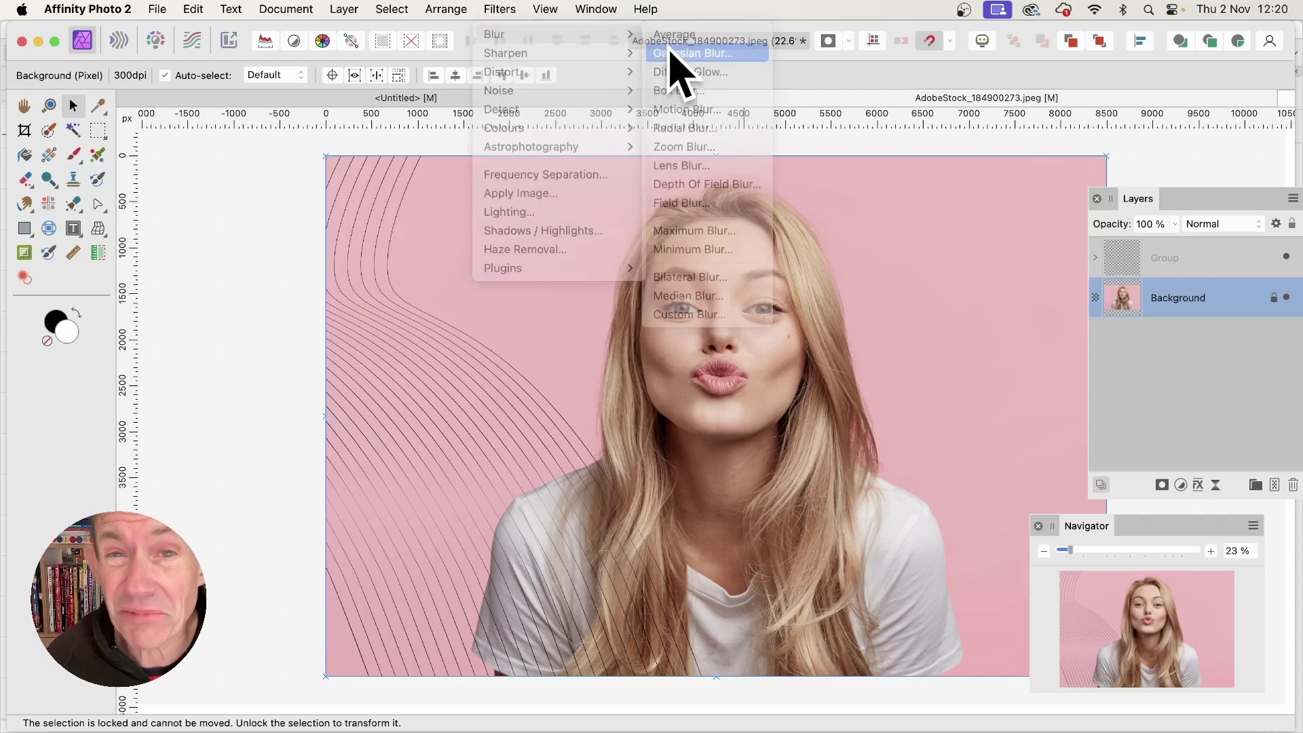
pyautogui.moveTo(1106, 651); pyautogui.dragTo(1229, 650)
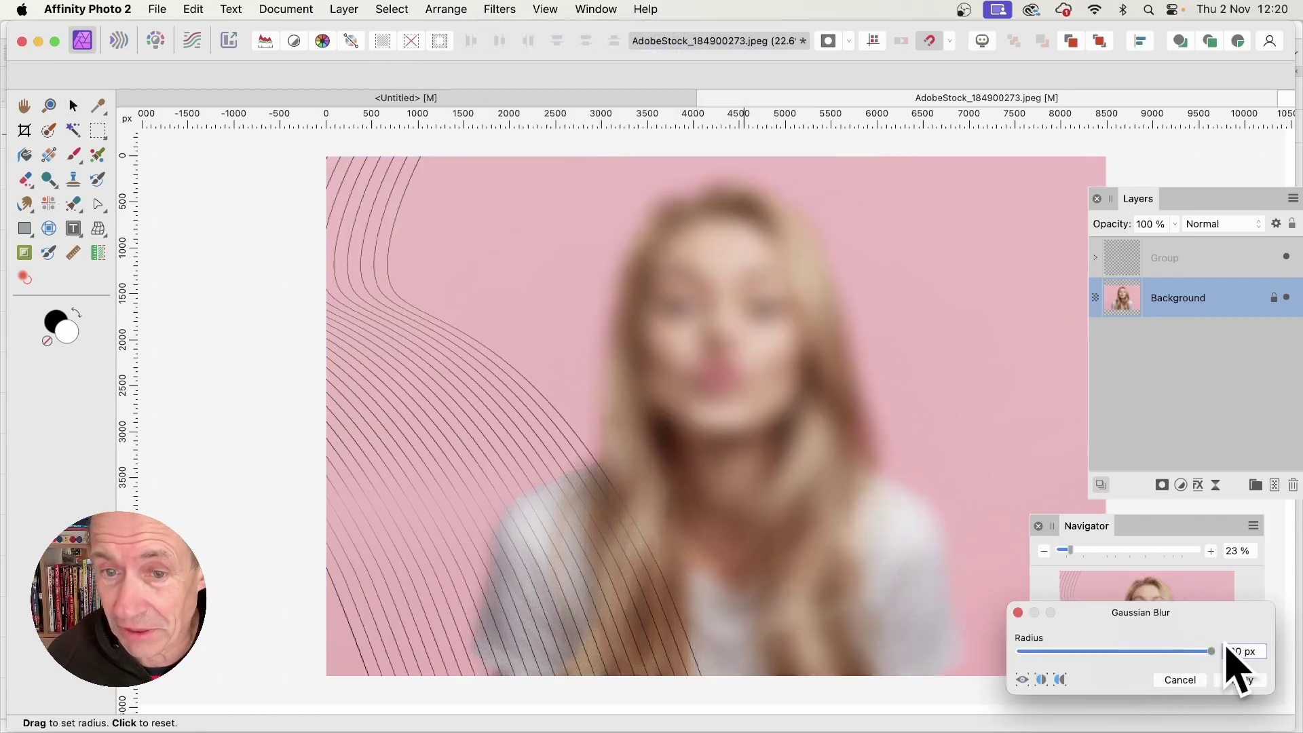
pyautogui.click(1254, 681)
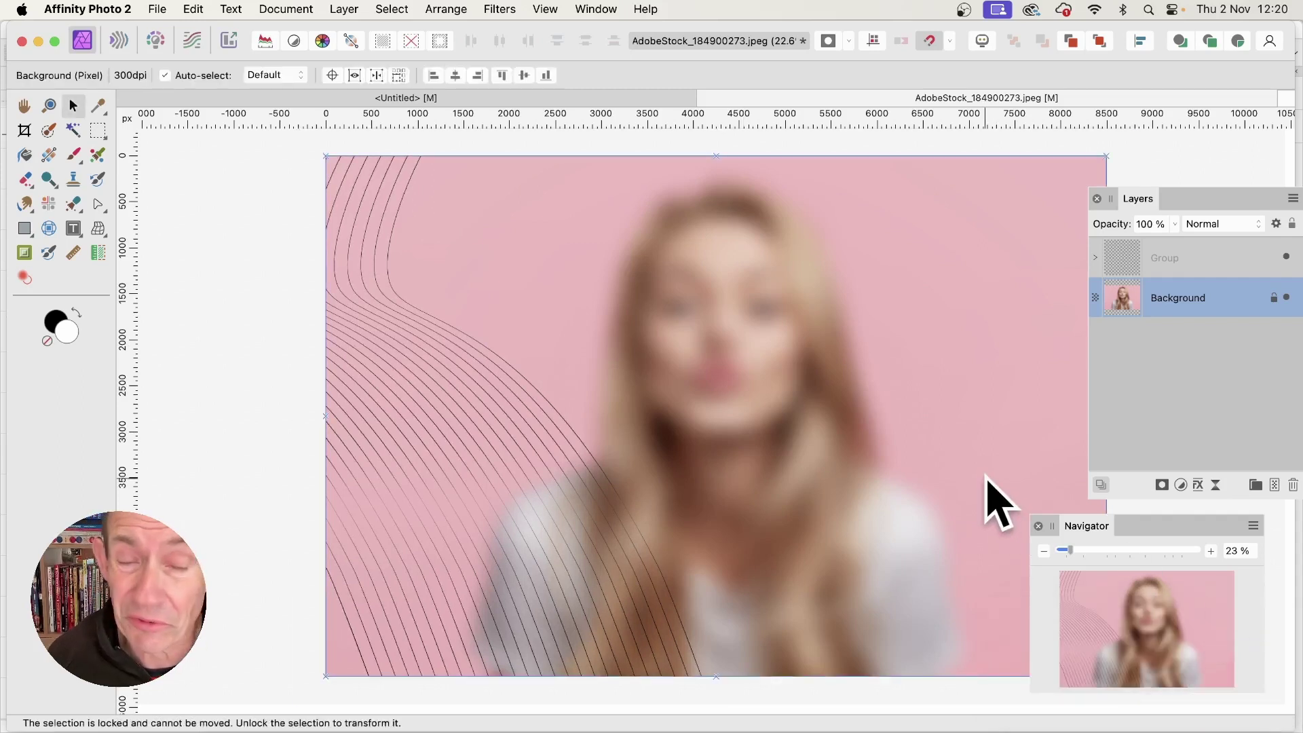
# Clone the curved line group twice to the right, reposition the top copy, and select all three groups.
pyautogui.click(1137, 254)
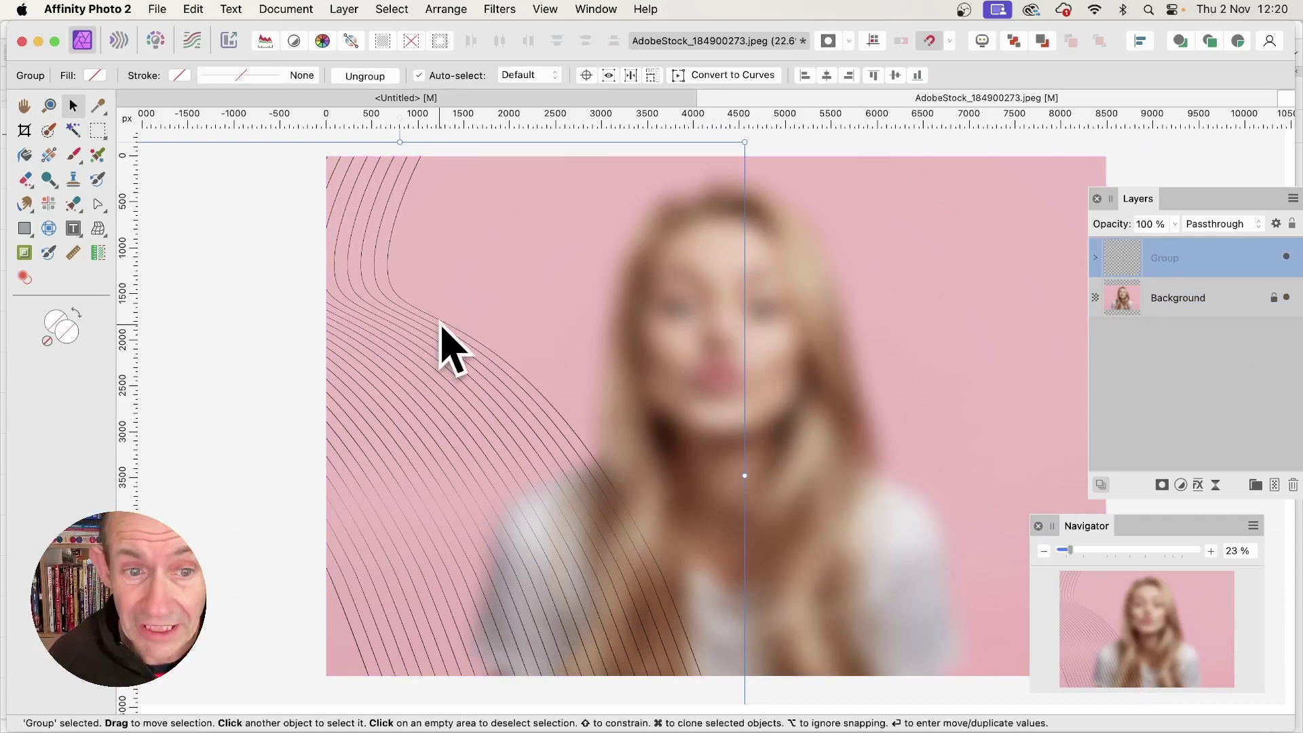
pyautogui.moveTo(440, 323); pyautogui.dragTo(781, 317)
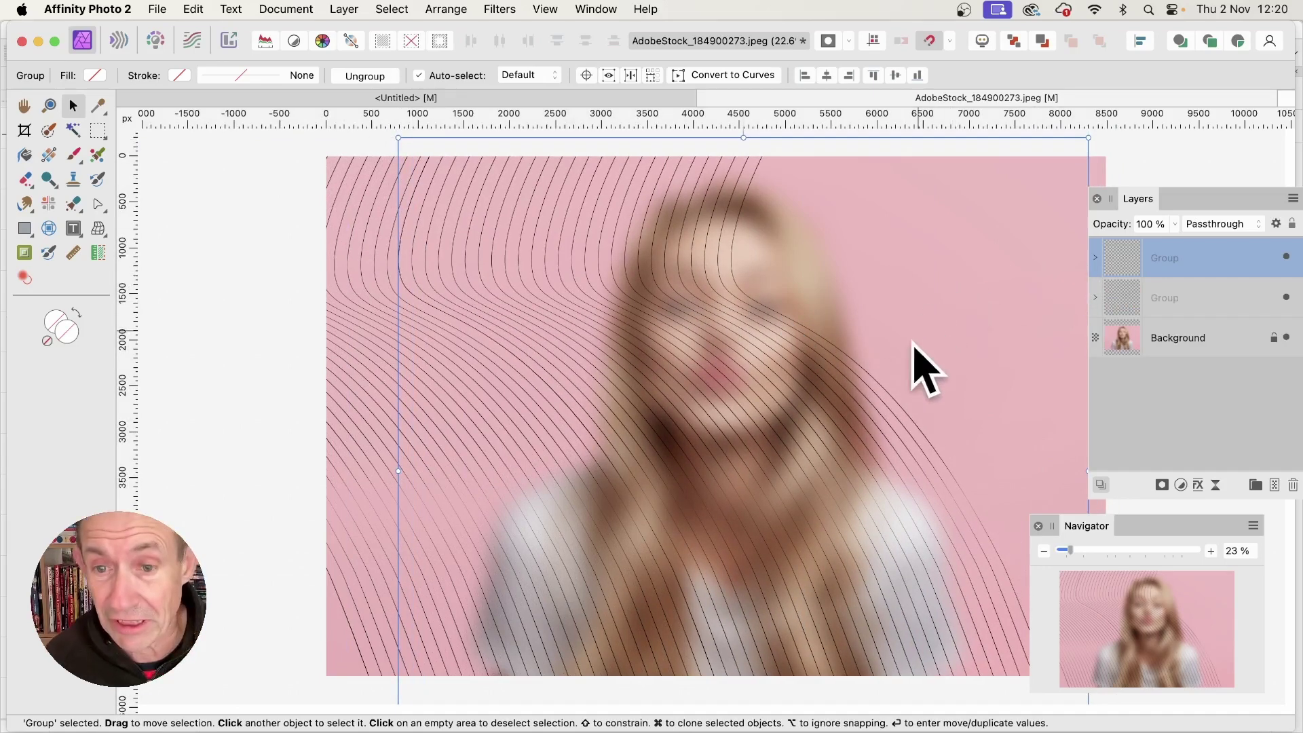
pyautogui.moveTo(871, 375); pyautogui.dragTo(1222, 375)
pyautogui.moveTo(972, 284)
pyautogui.mouseDown()
pyautogui.moveTo(1023, 266)
pyautogui.moveTo(949, 289)
pyautogui.mouseUp()
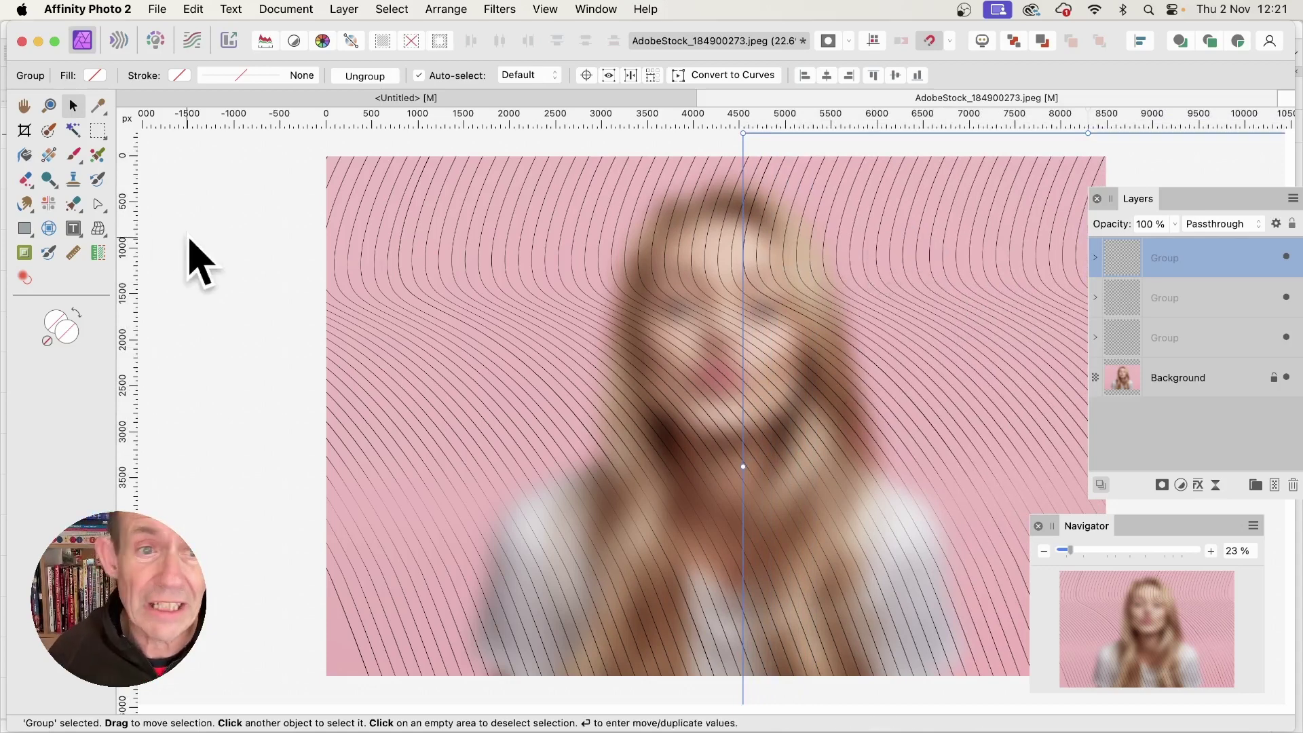
pyautogui.click(268, 221)
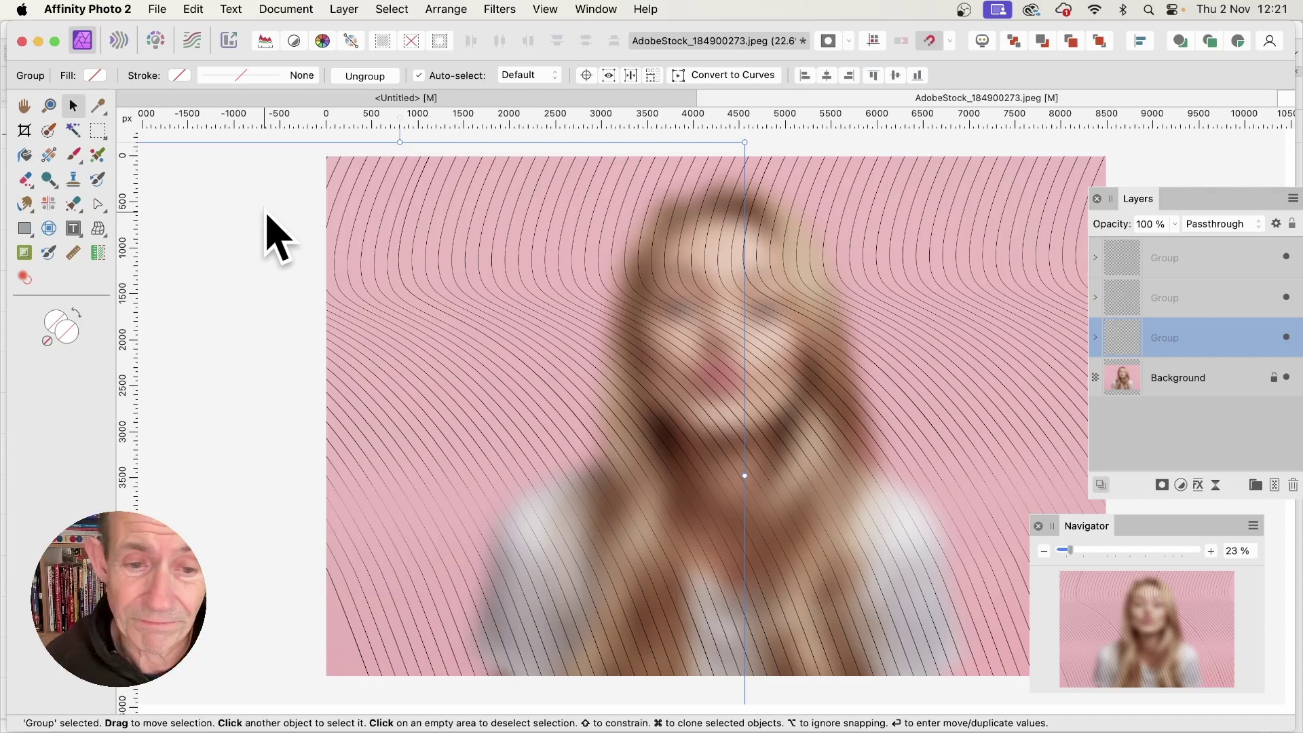
pyautogui.keyDown('shift'); pyautogui.click(1190, 250); pyautogui.keyUp('shift')
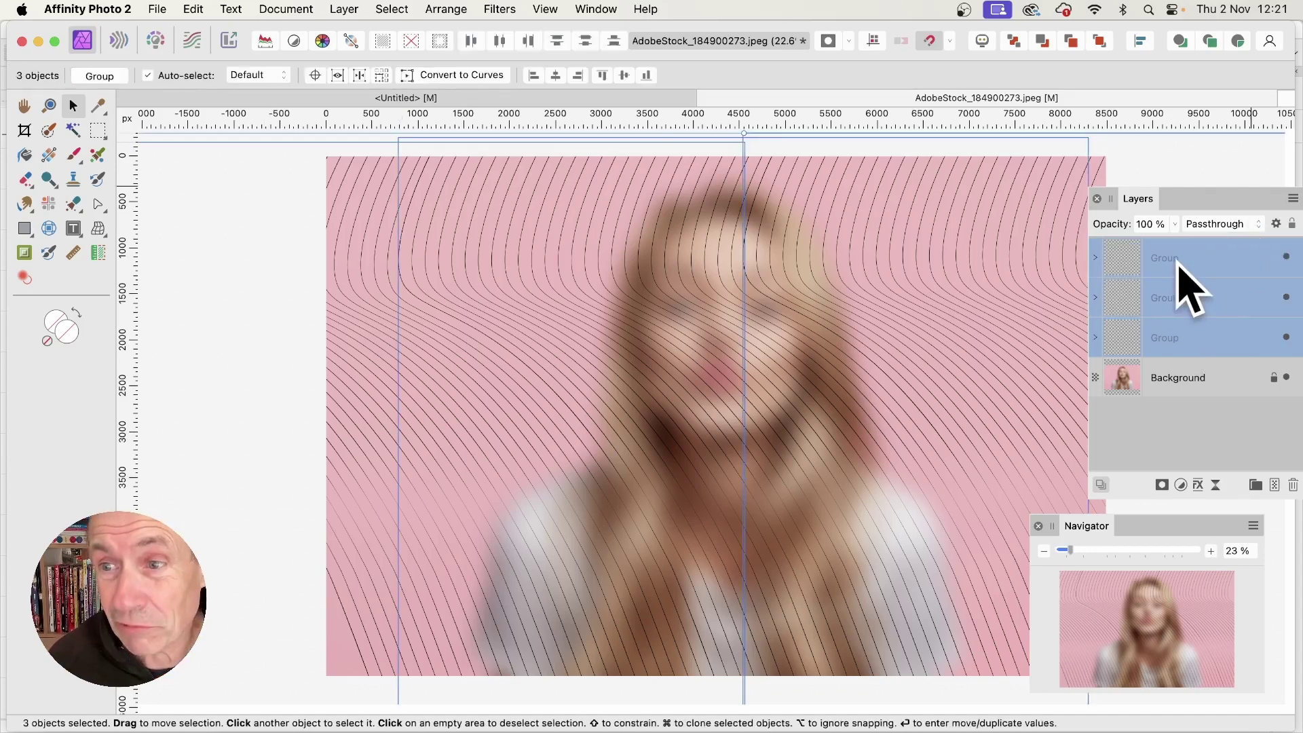
# Group the three selected line groups into one Group layer, then duplicate that Group.
pyautogui.rightClick(1180, 265)
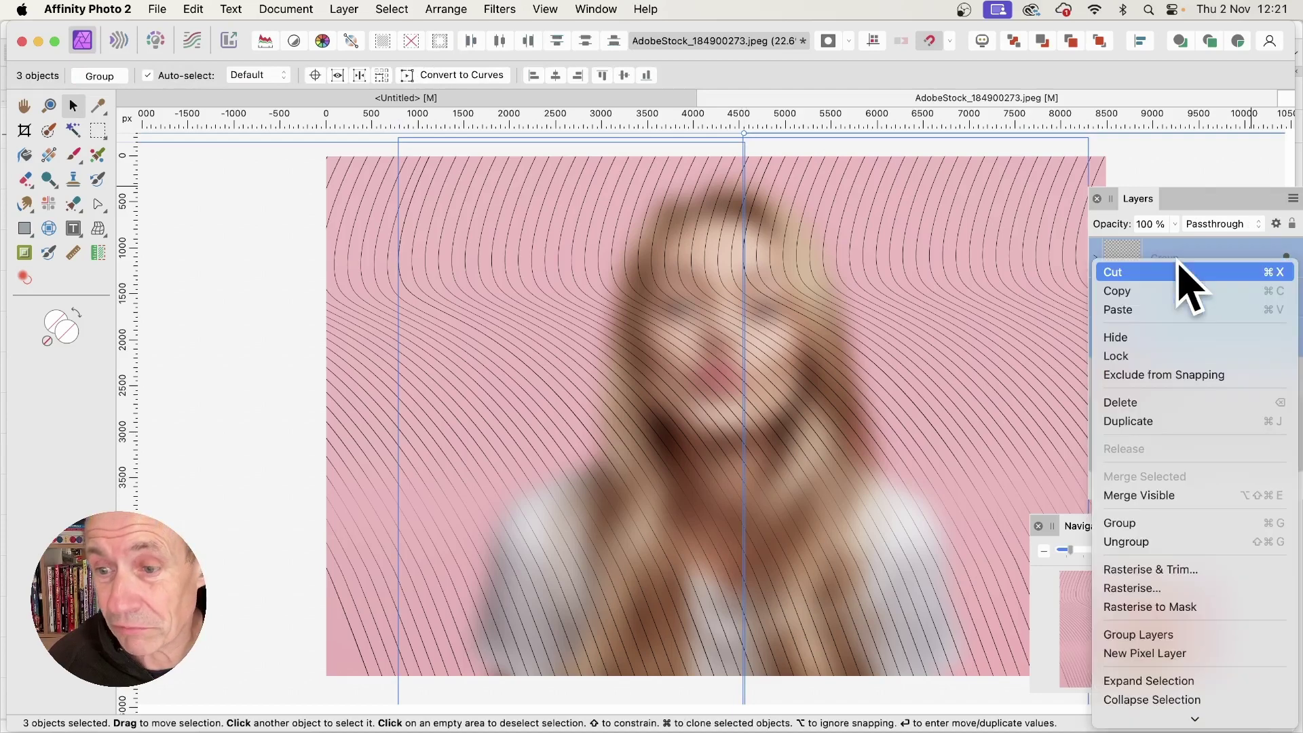
pyautogui.click(1143, 550)
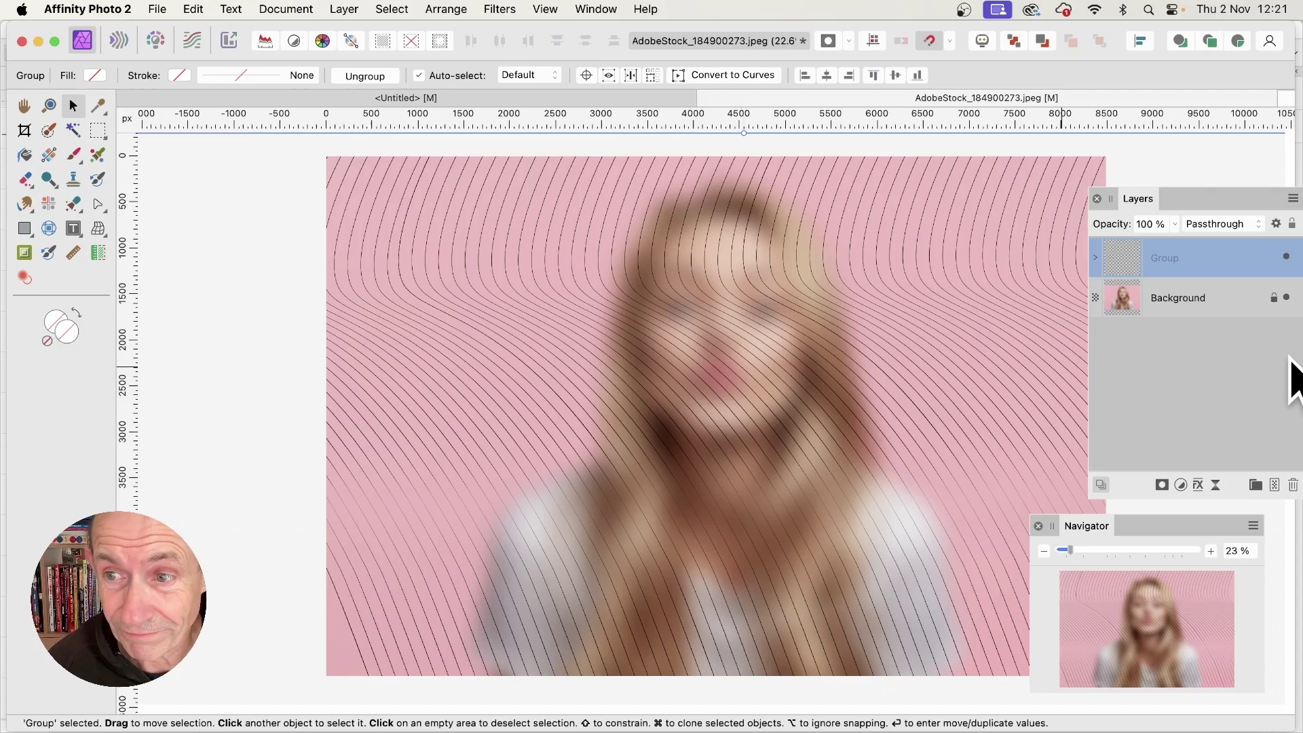
pyautogui.click(342, 9)
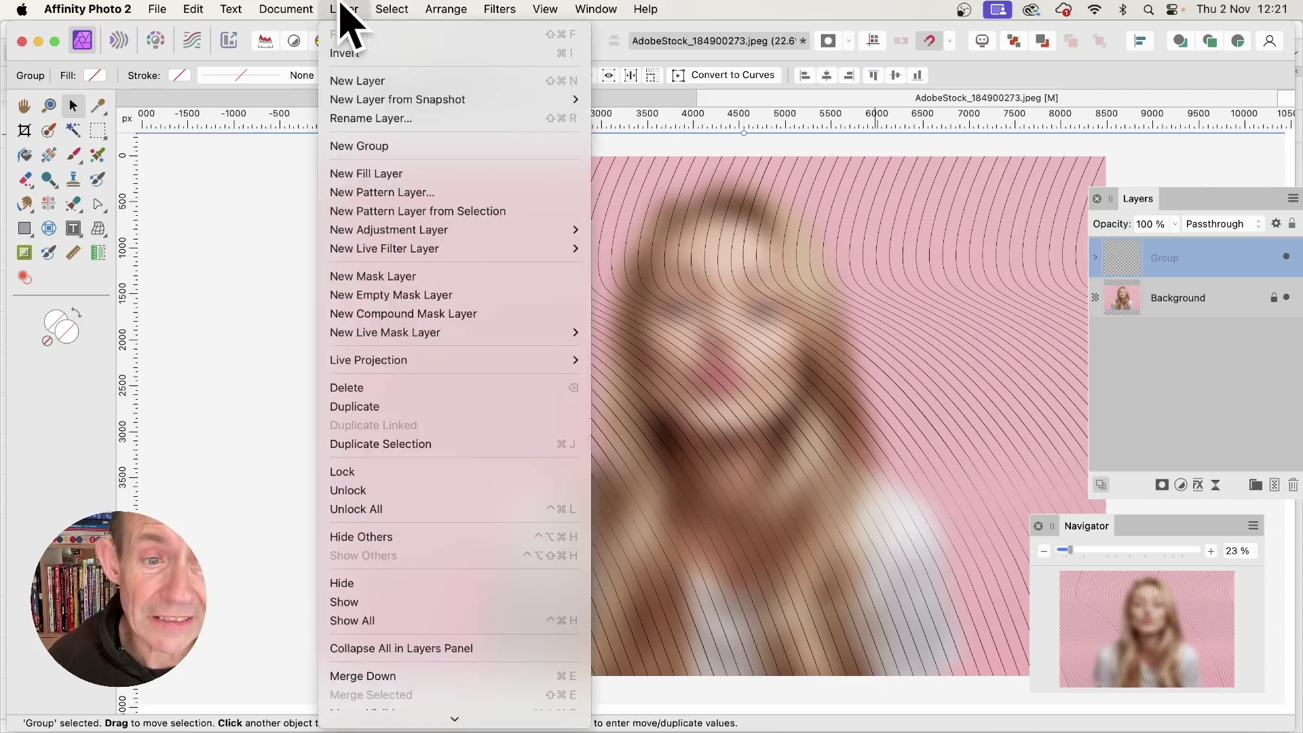
pyautogui.click(367, 407)
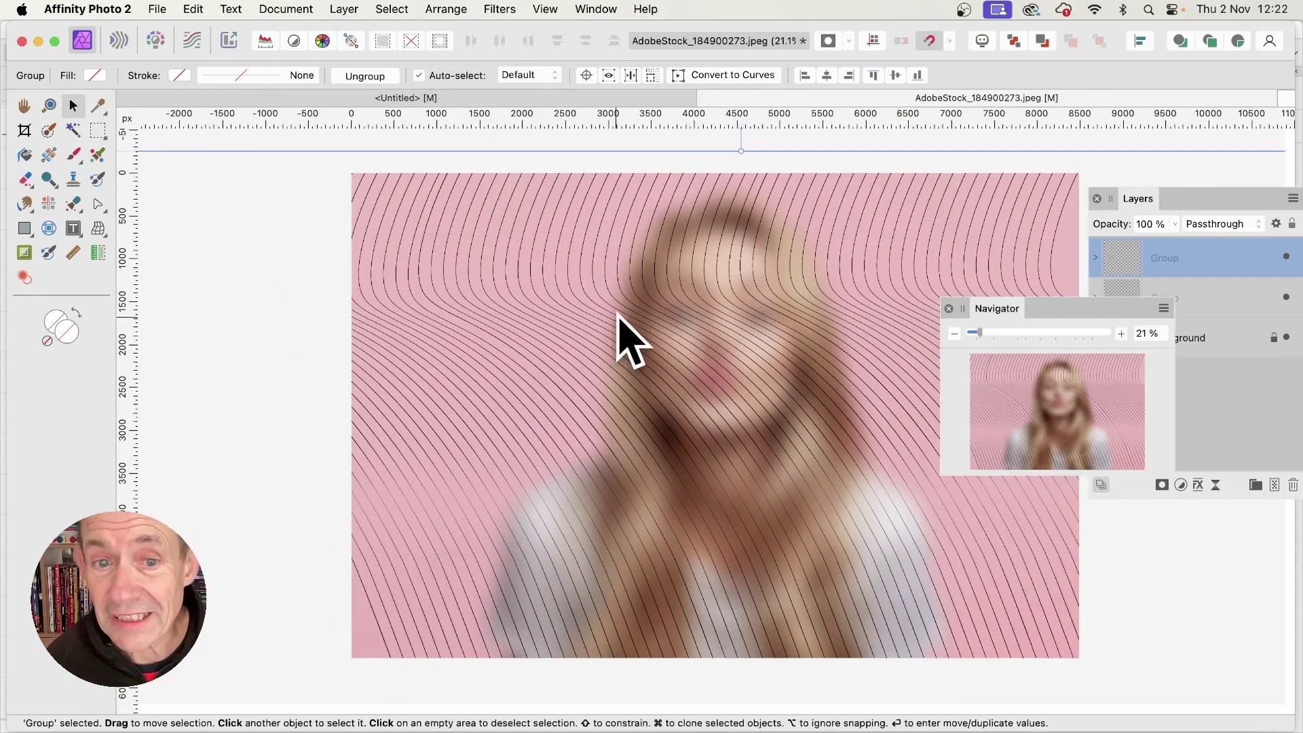
# Flip the top Group horizontally so its lines cross the other group in a diamond crosshatch.
pyautogui.rightClick(617, 314)
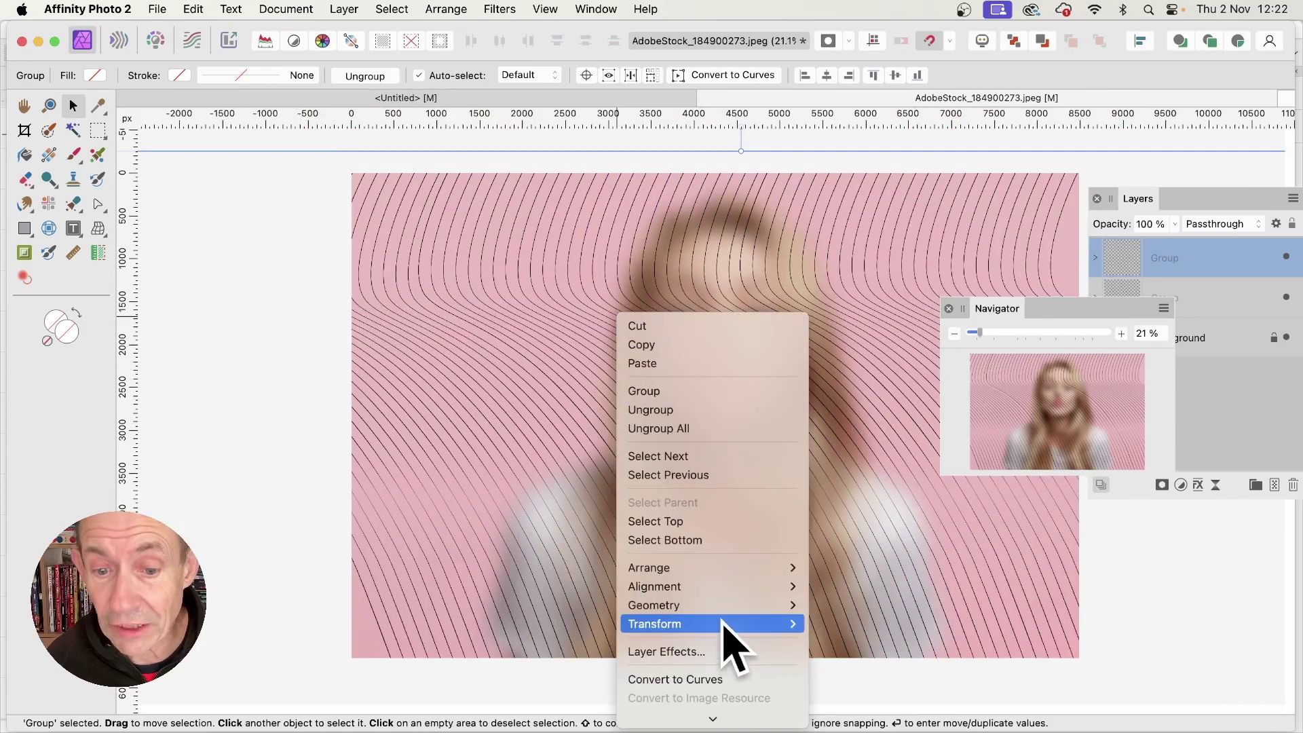
pyautogui.moveTo(724, 628)
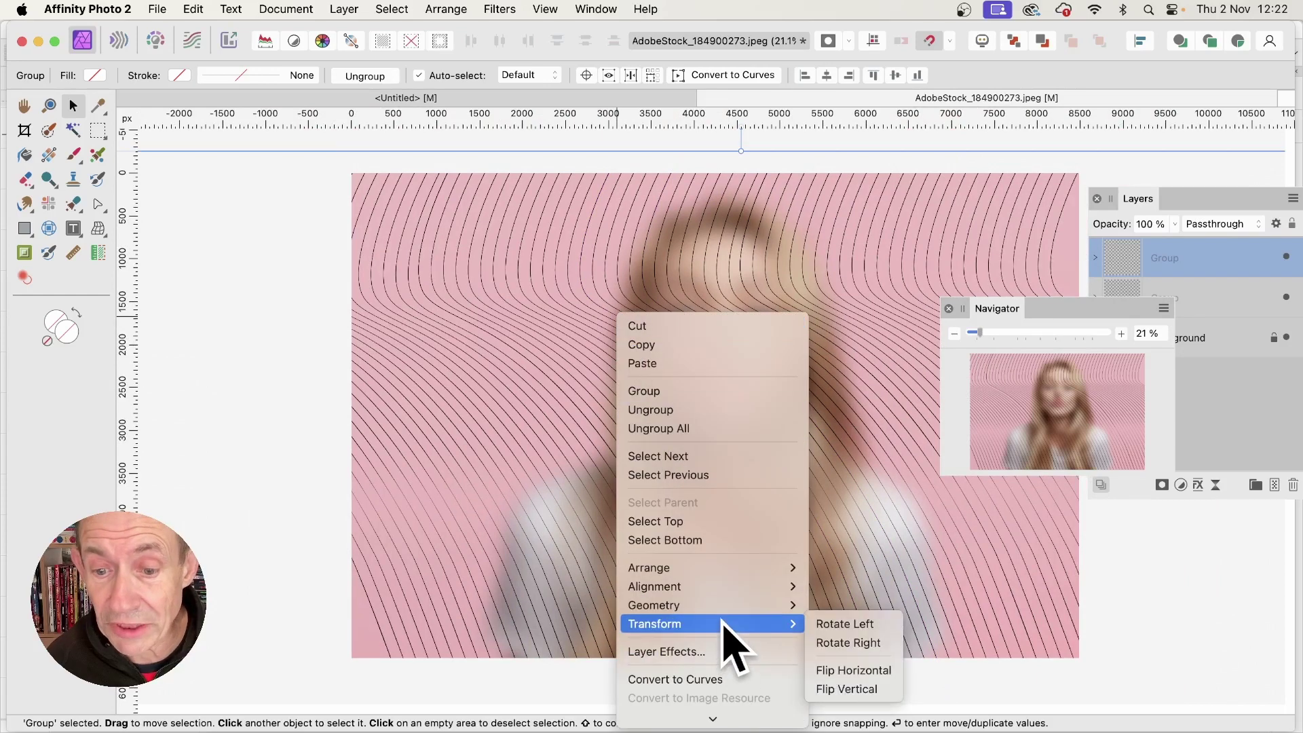
pyautogui.click(876, 672)
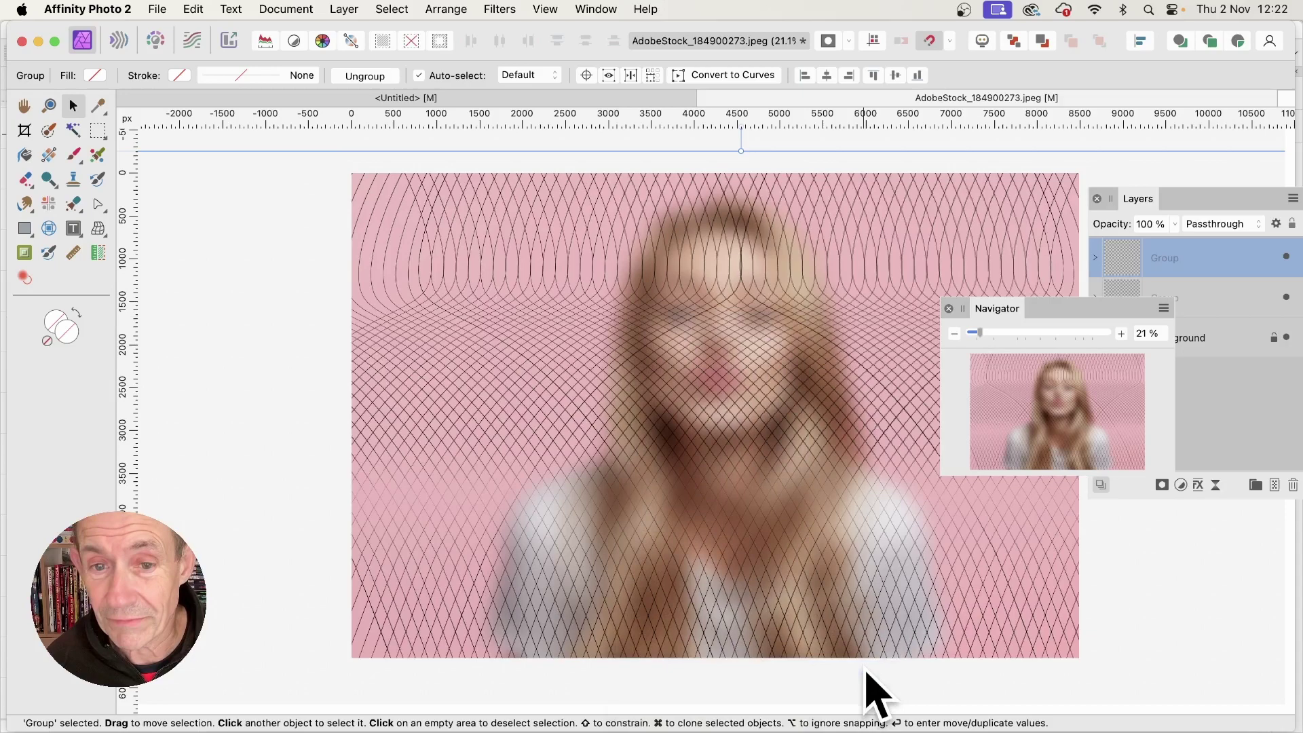